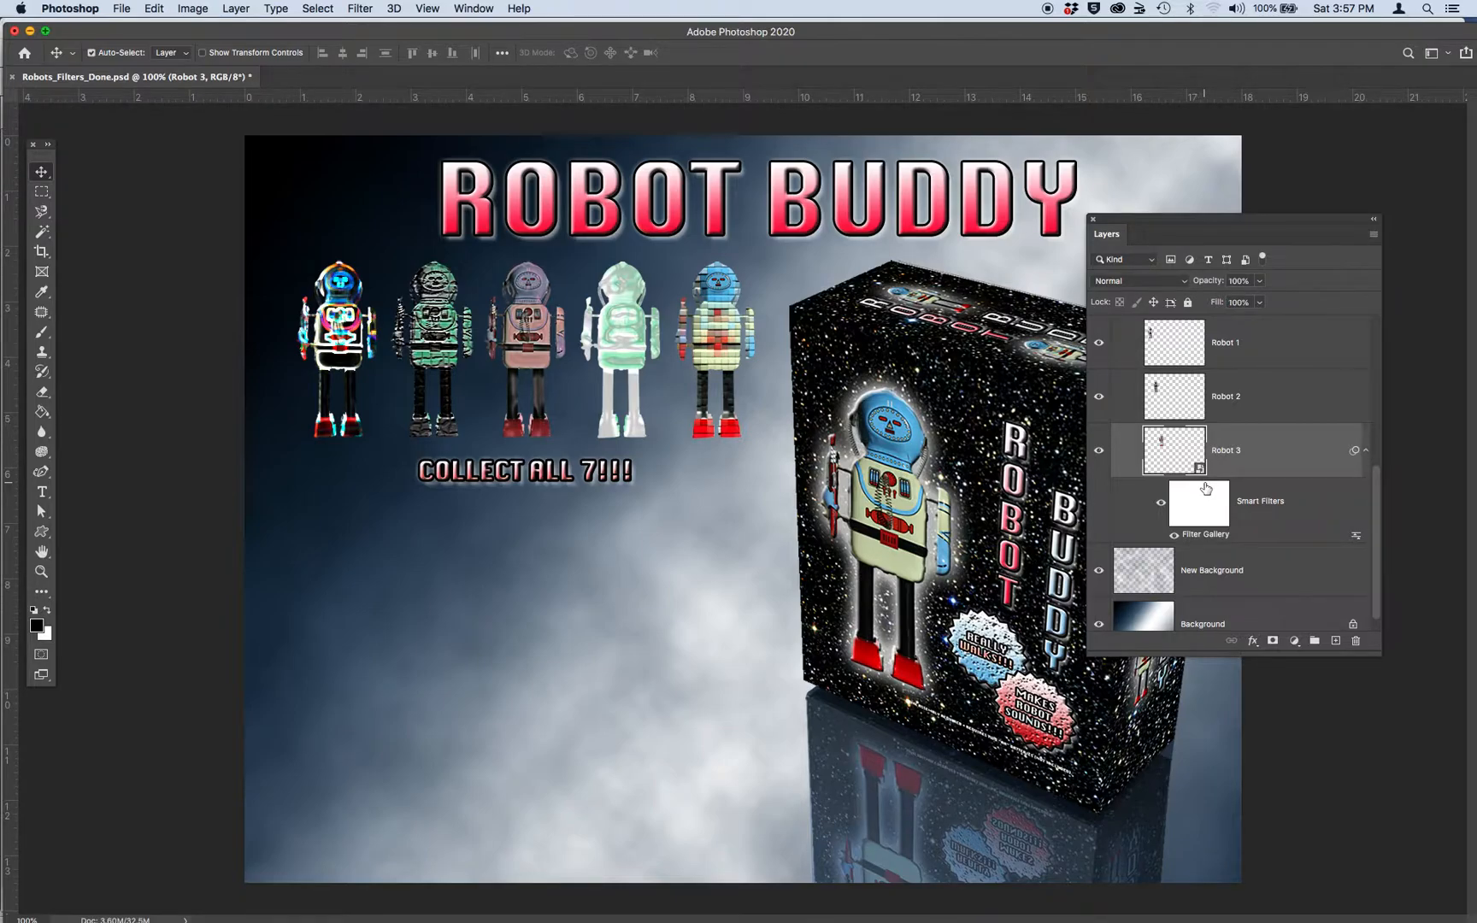
Collapse the Robots group and make the Head layer visible
{"action": "scroll", "coordinate": [1202, 479], "scroll_direction": "up", "scroll_amount": 2}
{"action": "scroll", "coordinate": [1202, 473], "scroll_direction": "up", "scroll_amount": 3}
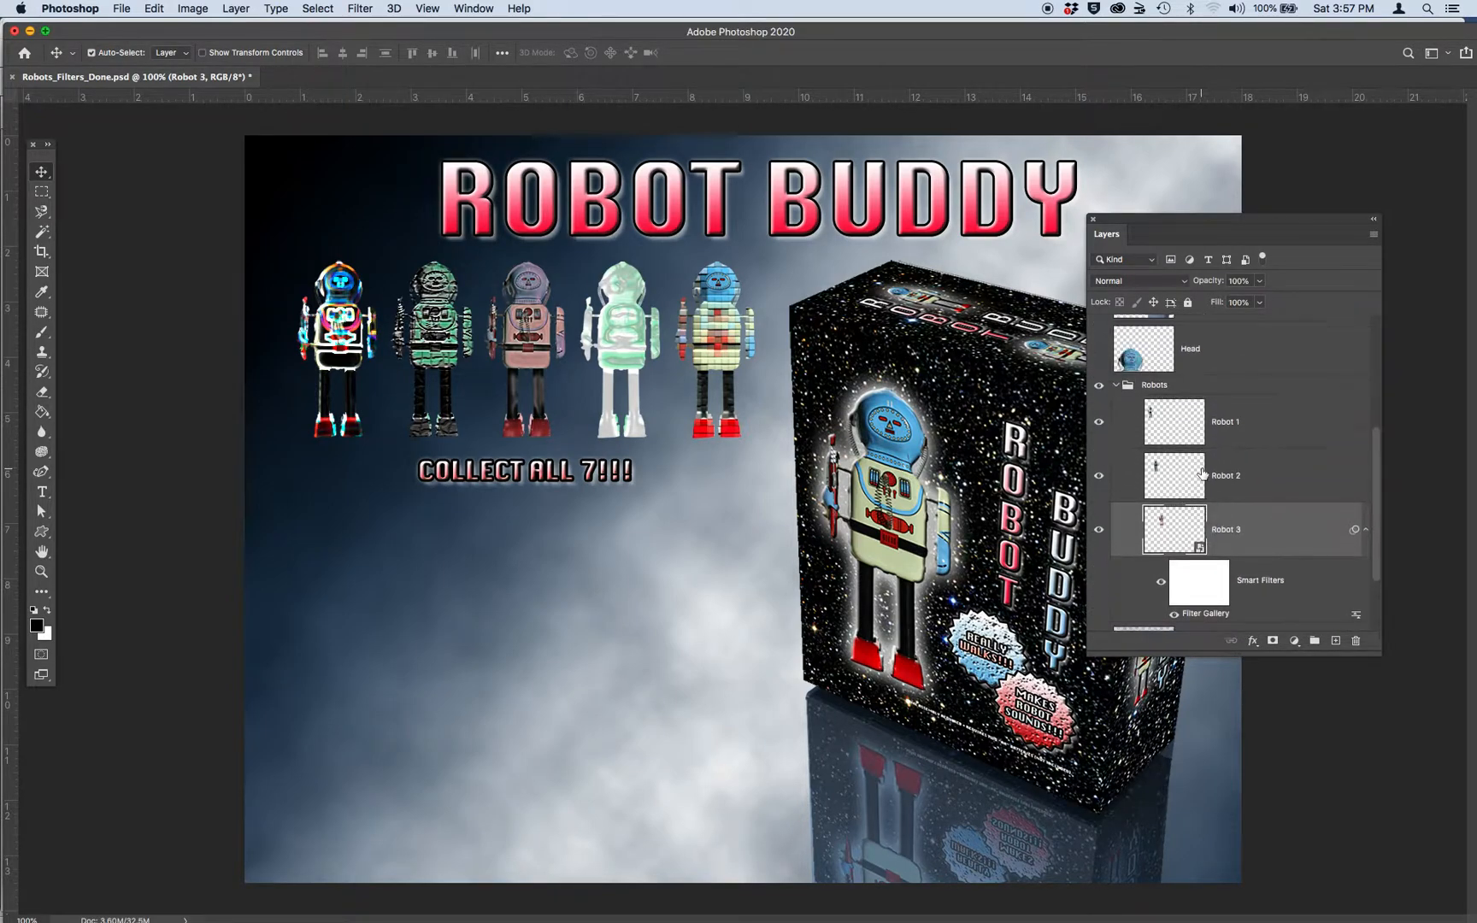
{"action": "left_click", "coordinate": [1116, 387]}
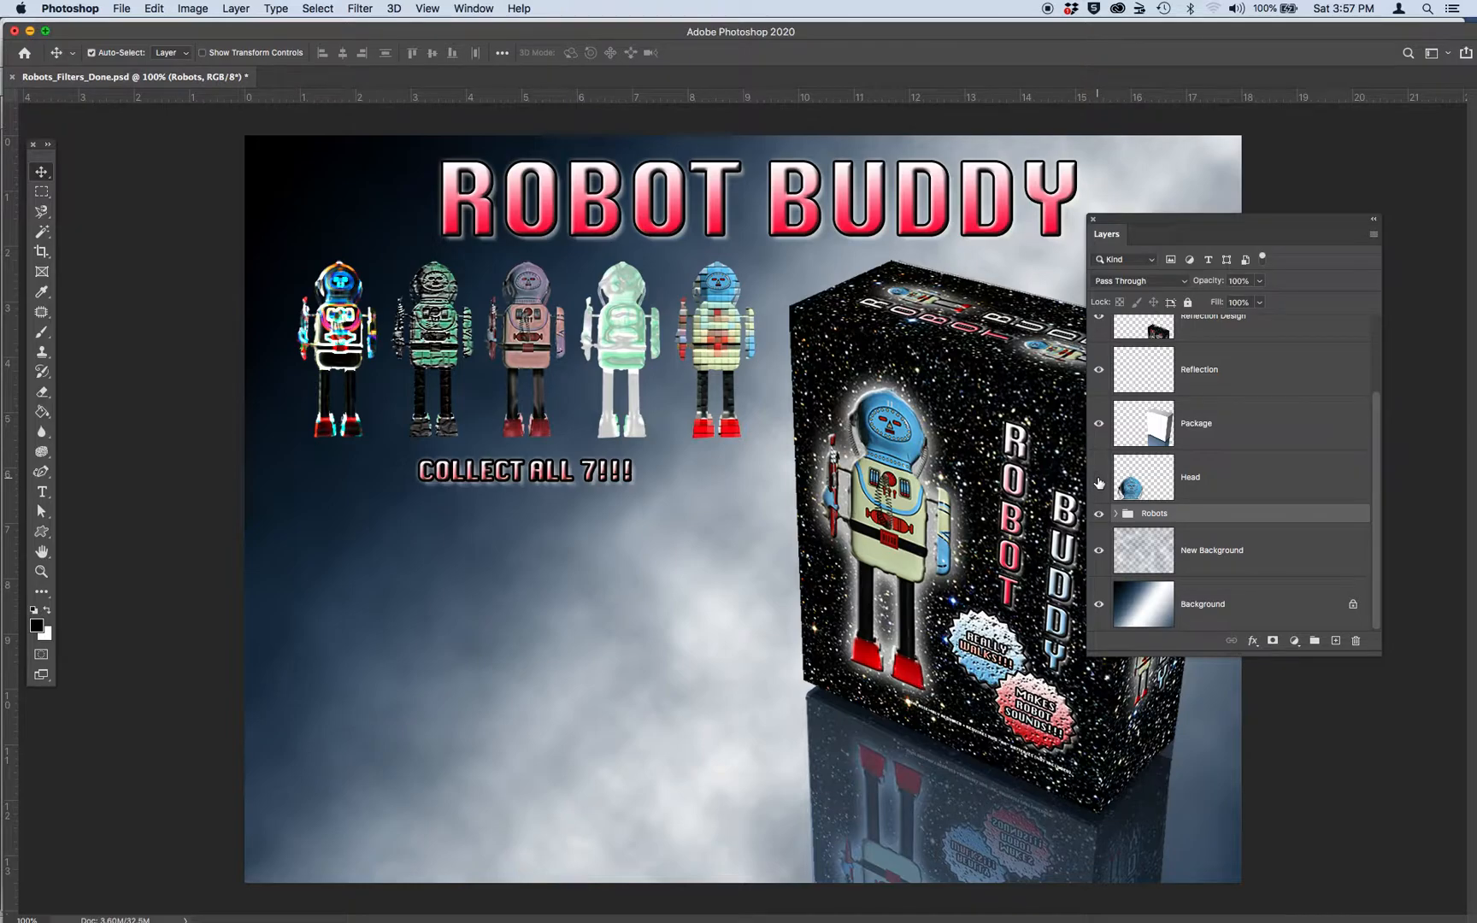
{"action": "left_click", "coordinate": [1099, 479]}
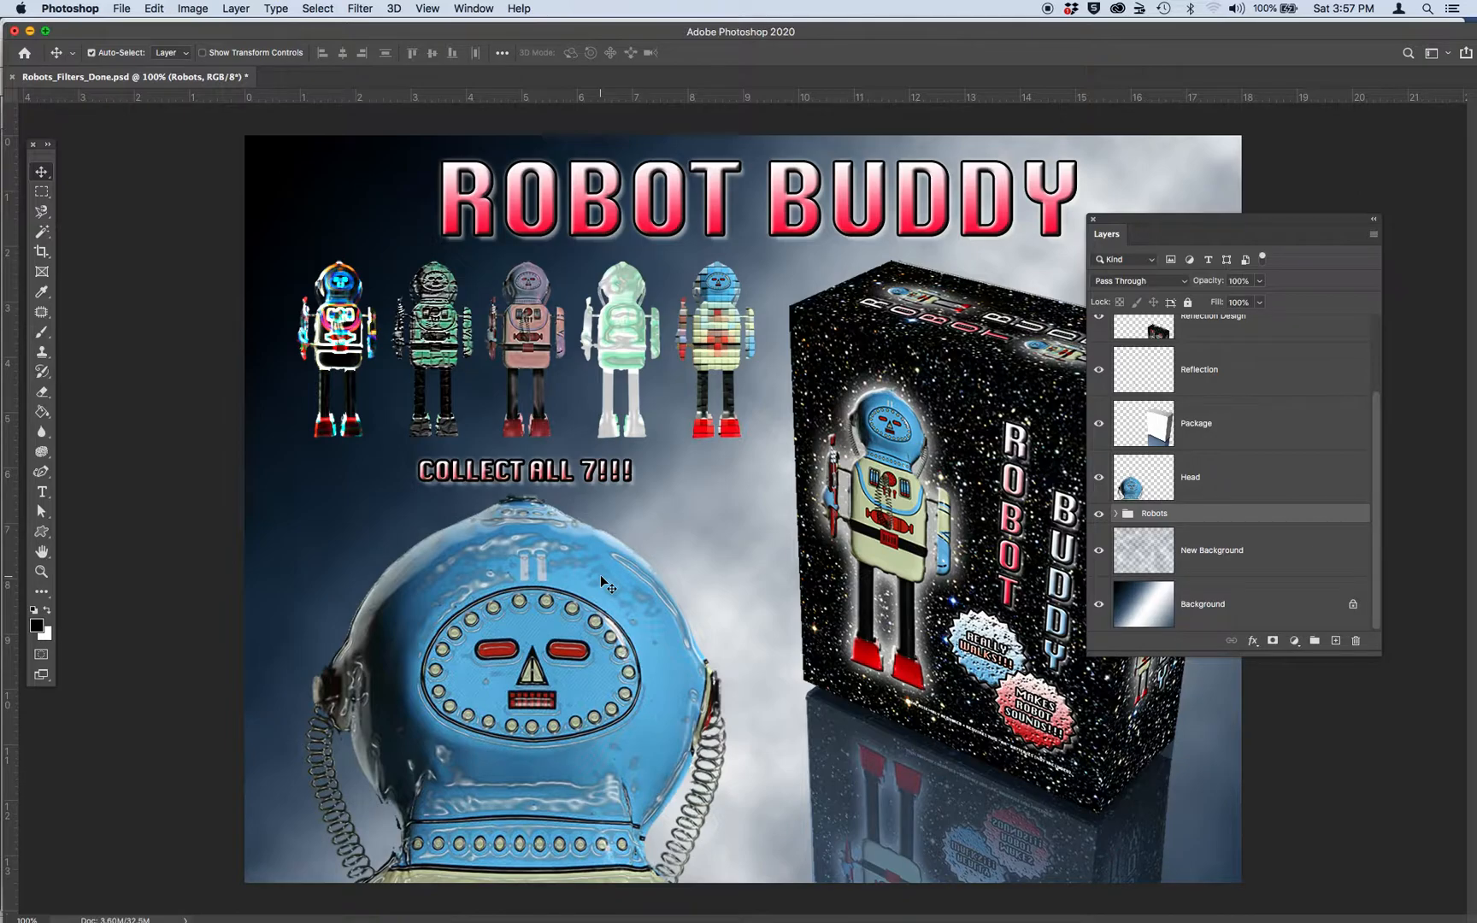
Convert the Head layer for Smart Filters
{"action": "left_click", "coordinate": [1215, 483]}
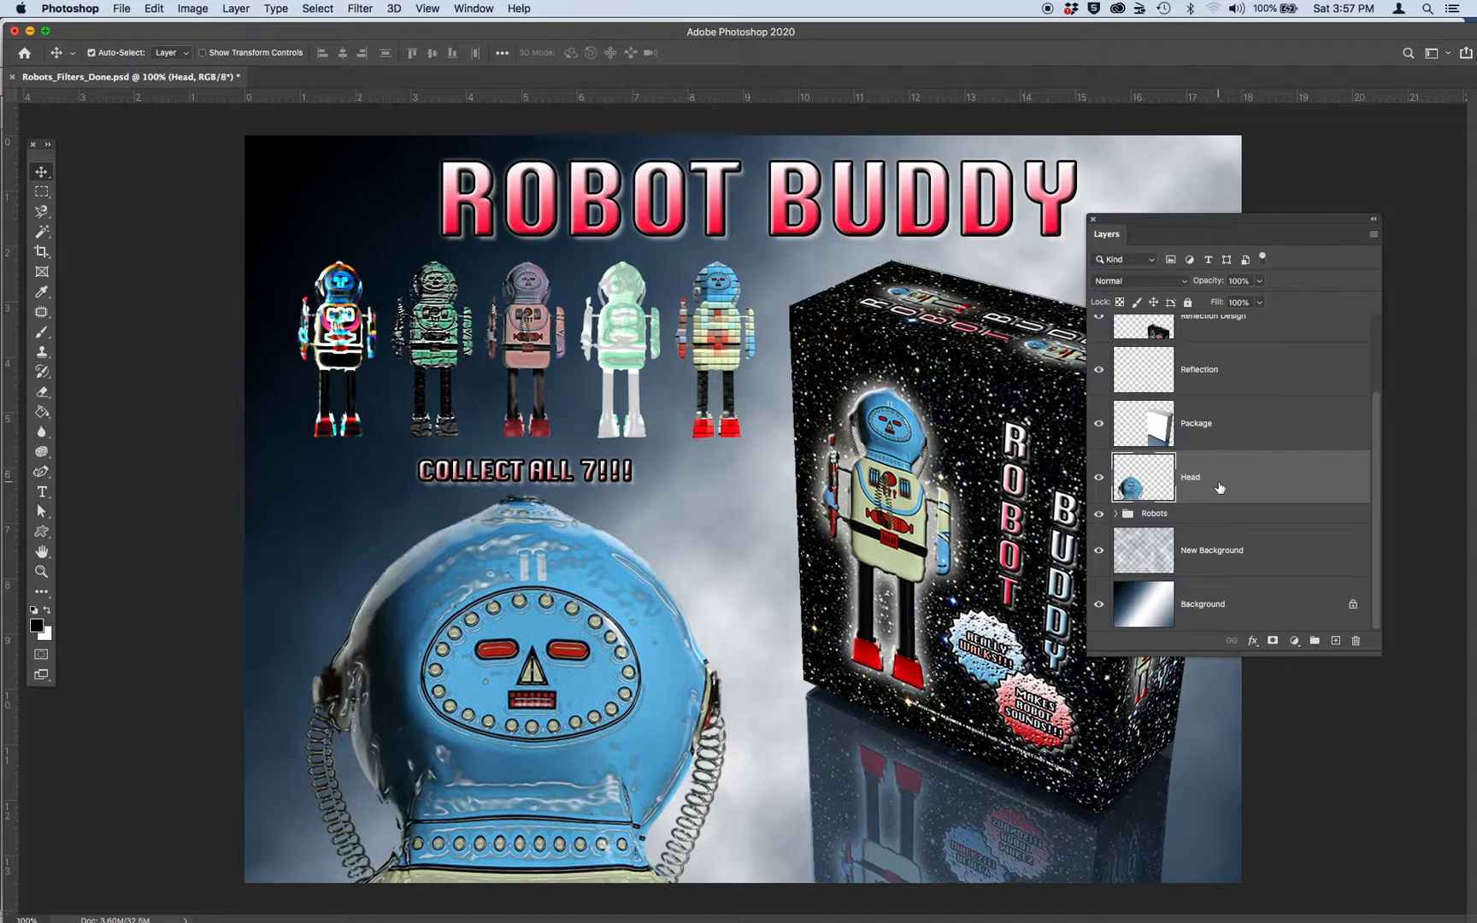
{"action": "left_click", "coordinate": [359, 8]}
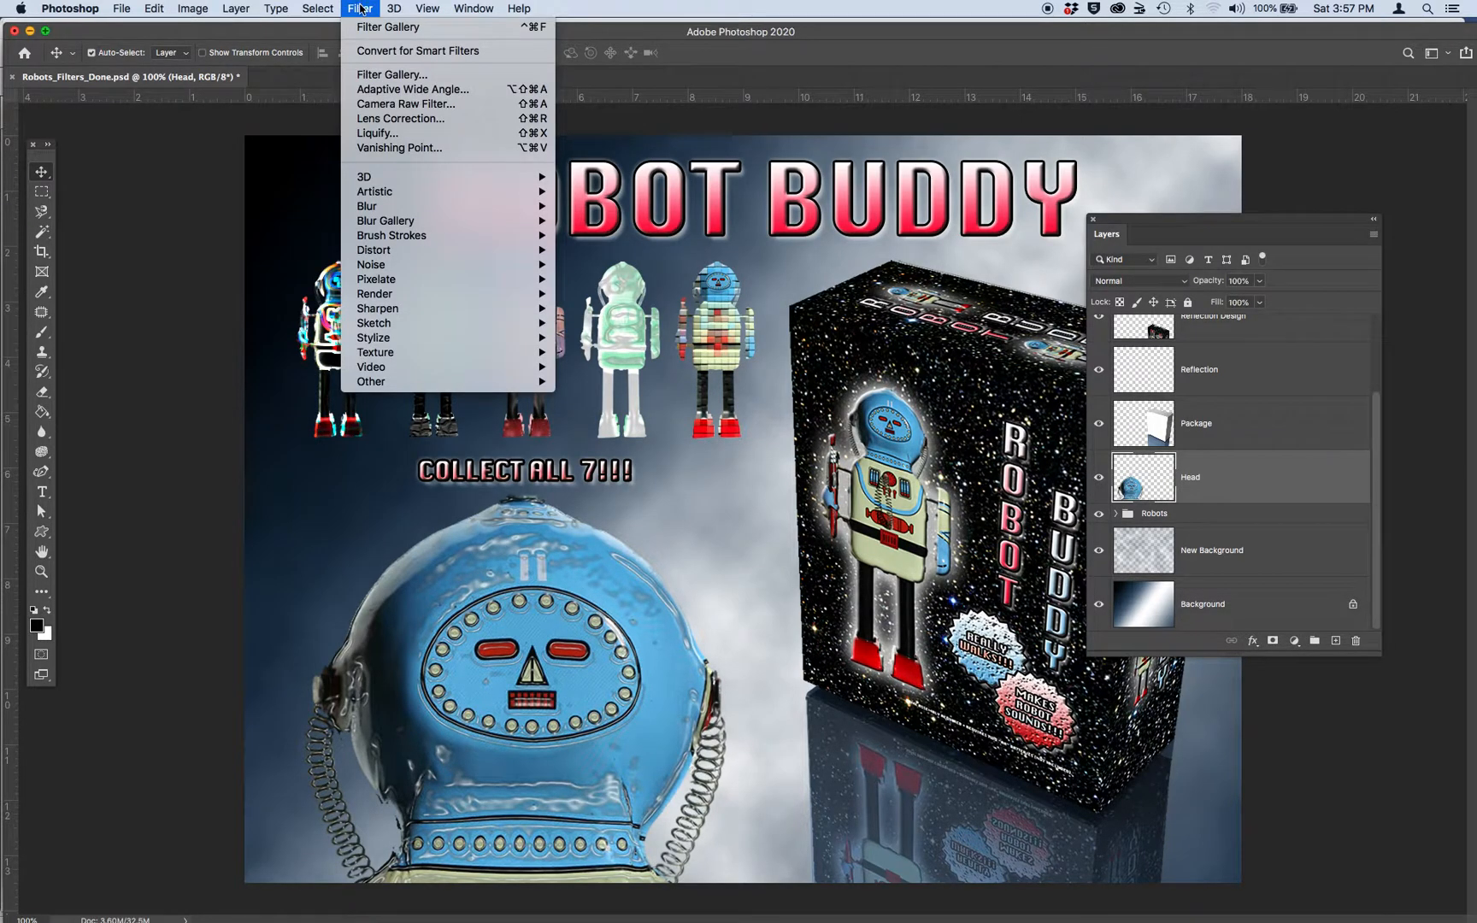
{"action": "left_click", "coordinate": [360, 52]}
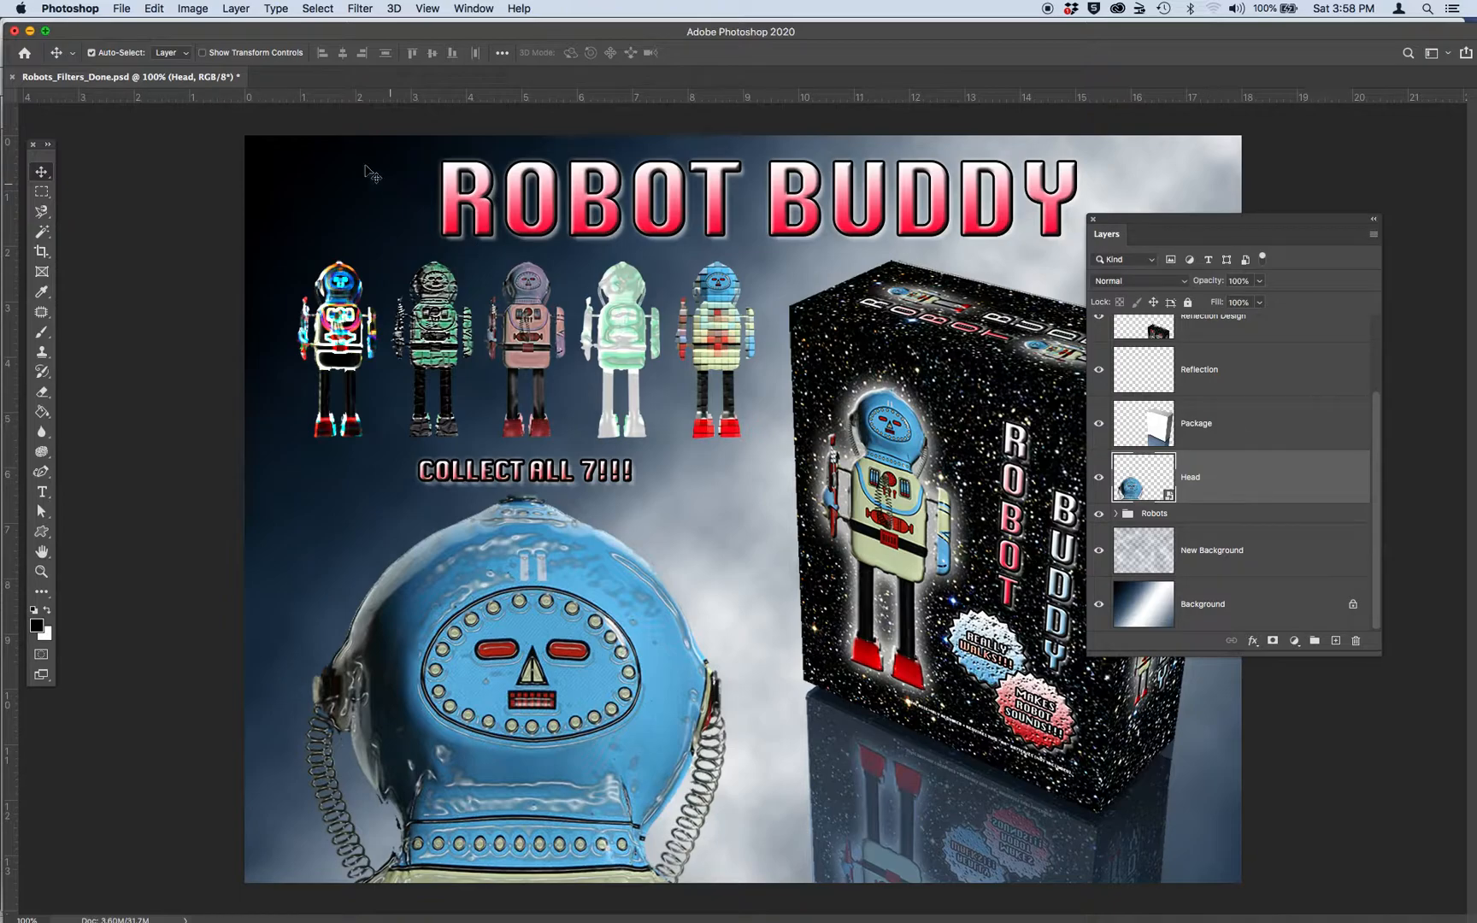
Apply the Filter Gallery to the Head layer with Film Grain in place of Neon Glow, using Grain 9, Highlight Area 20 and Intensity 1
{"action": "left_click", "coordinate": [357, 9]}
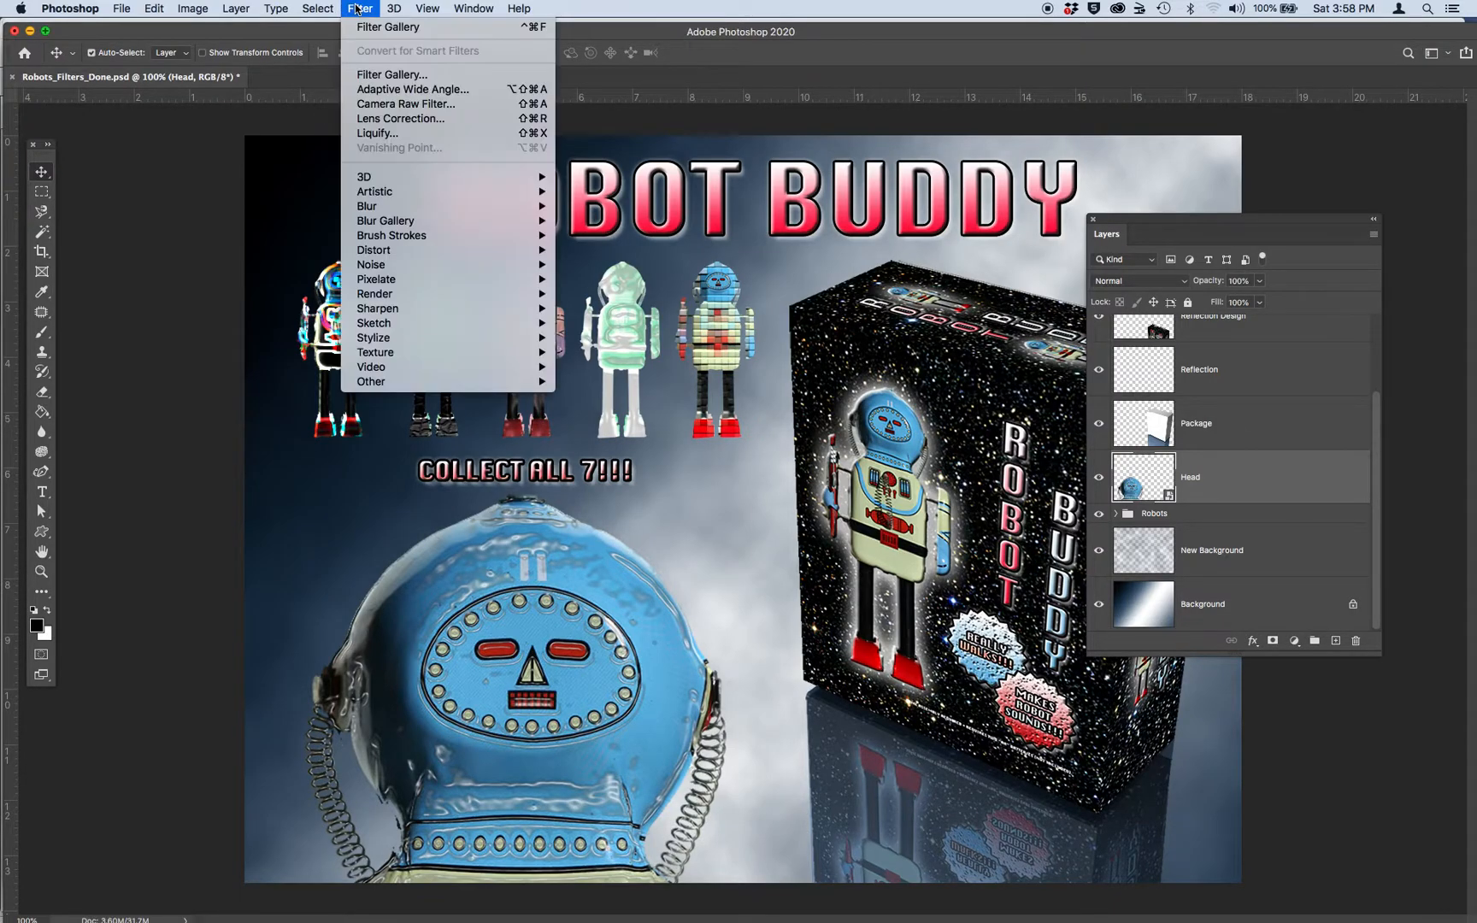
{"action": "left_click", "coordinate": [372, 76]}
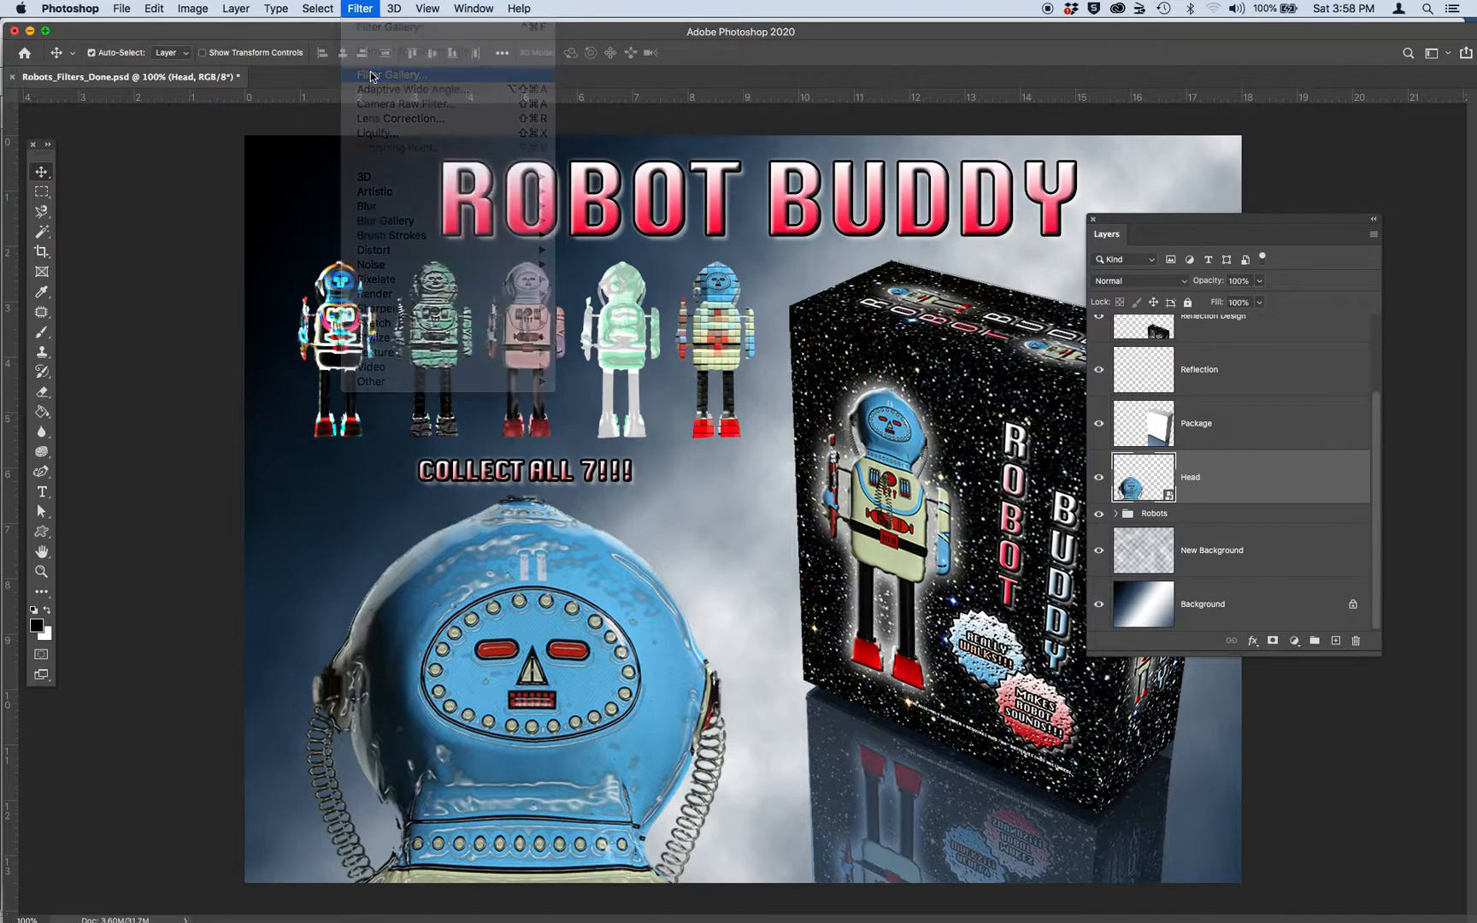
{"action": "left_click_drag", "start_coordinate": [466, 363], "coordinate": [333, 396]}
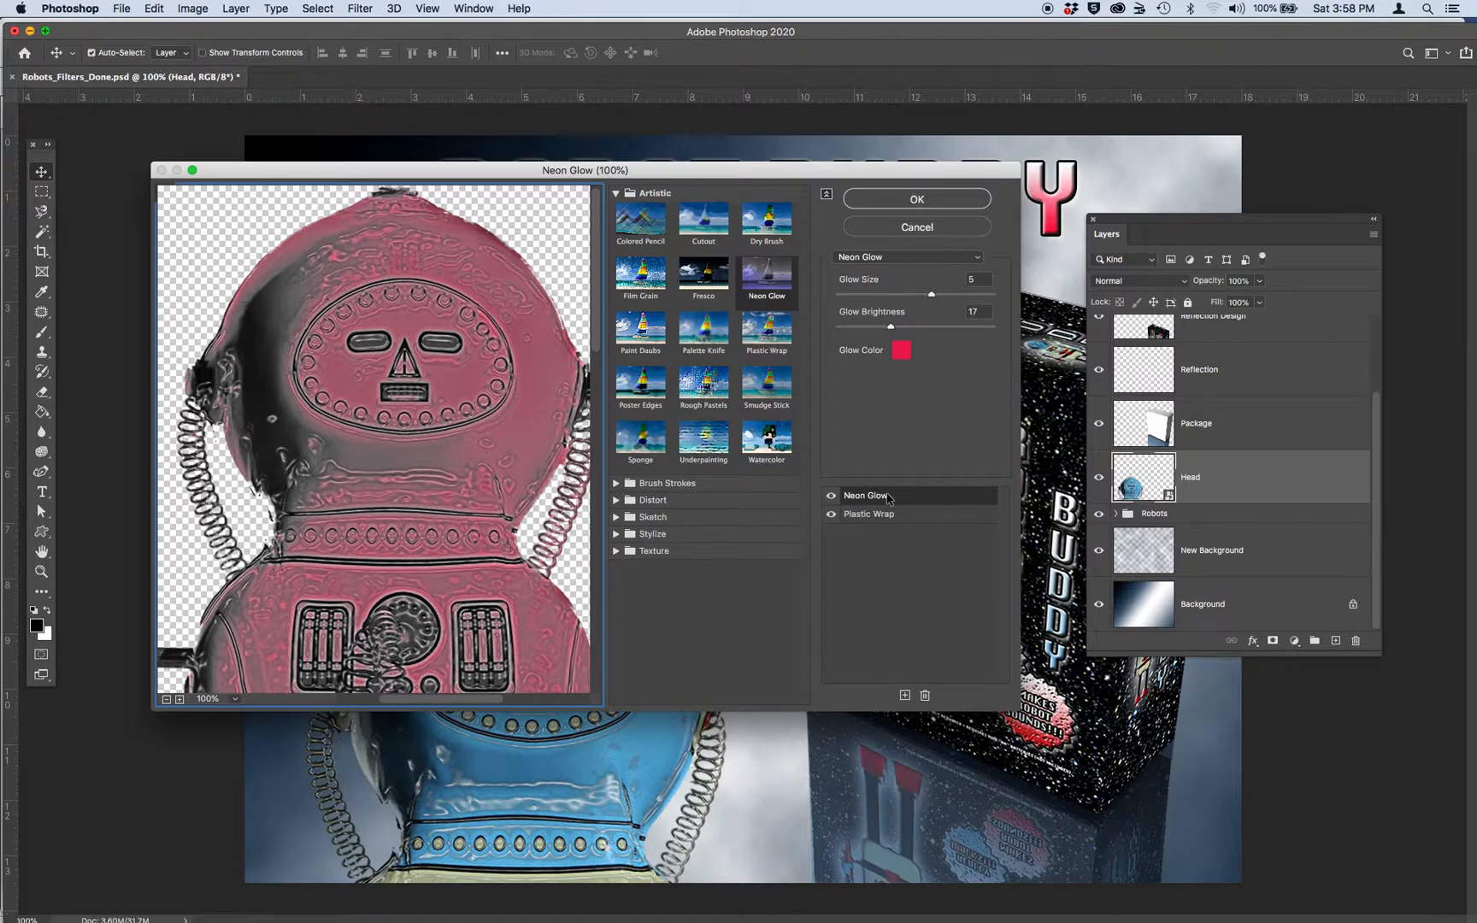
{"action": "left_click", "coordinate": [640, 274]}
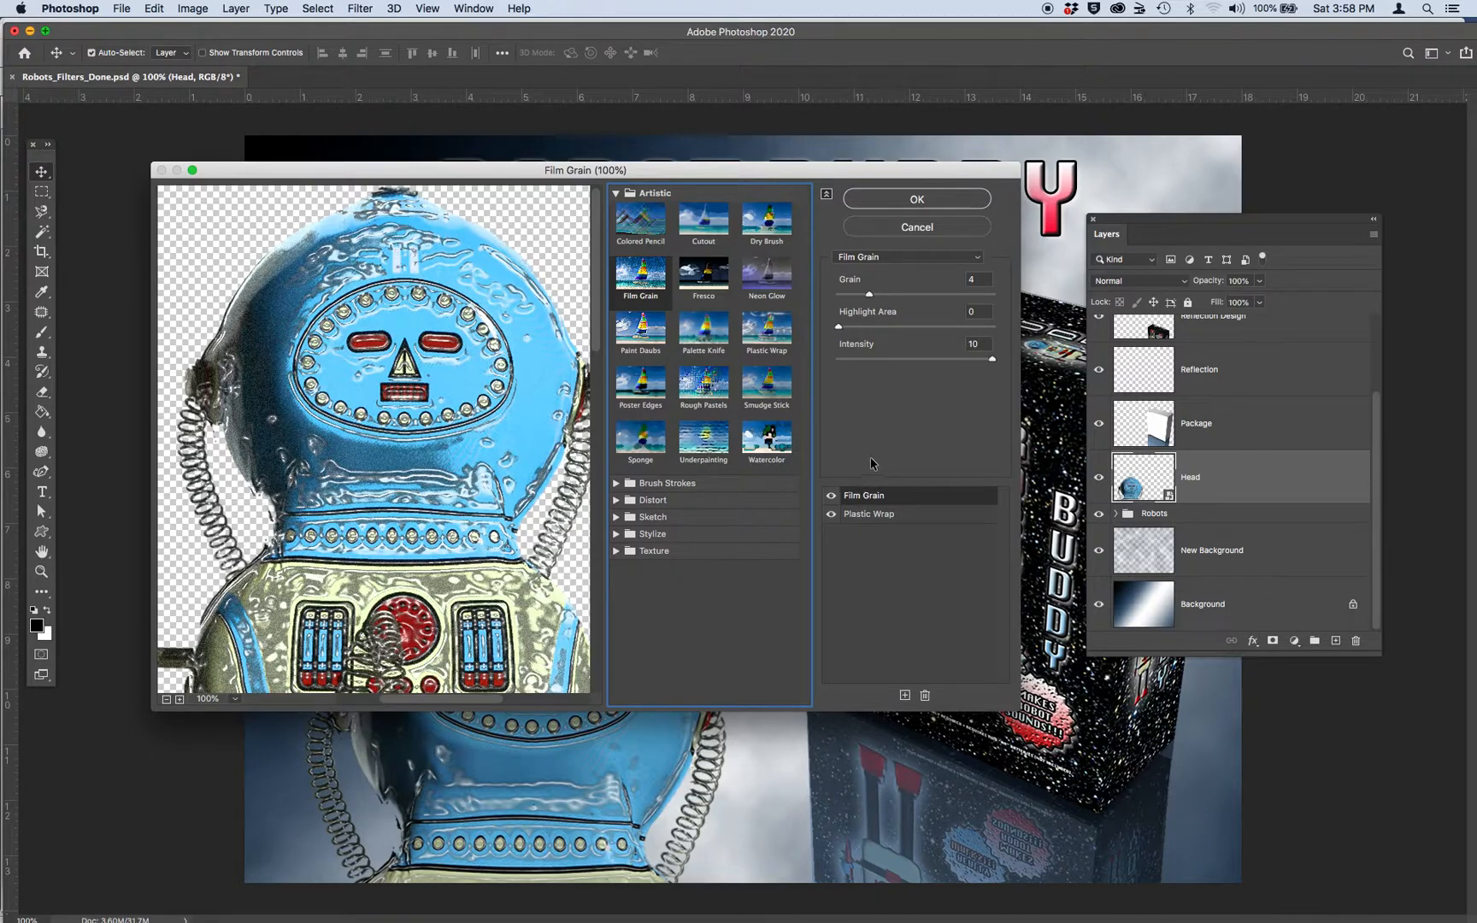
{"action": "left_click_drag", "start_coordinate": [869, 294], "coordinate": [850, 362]}
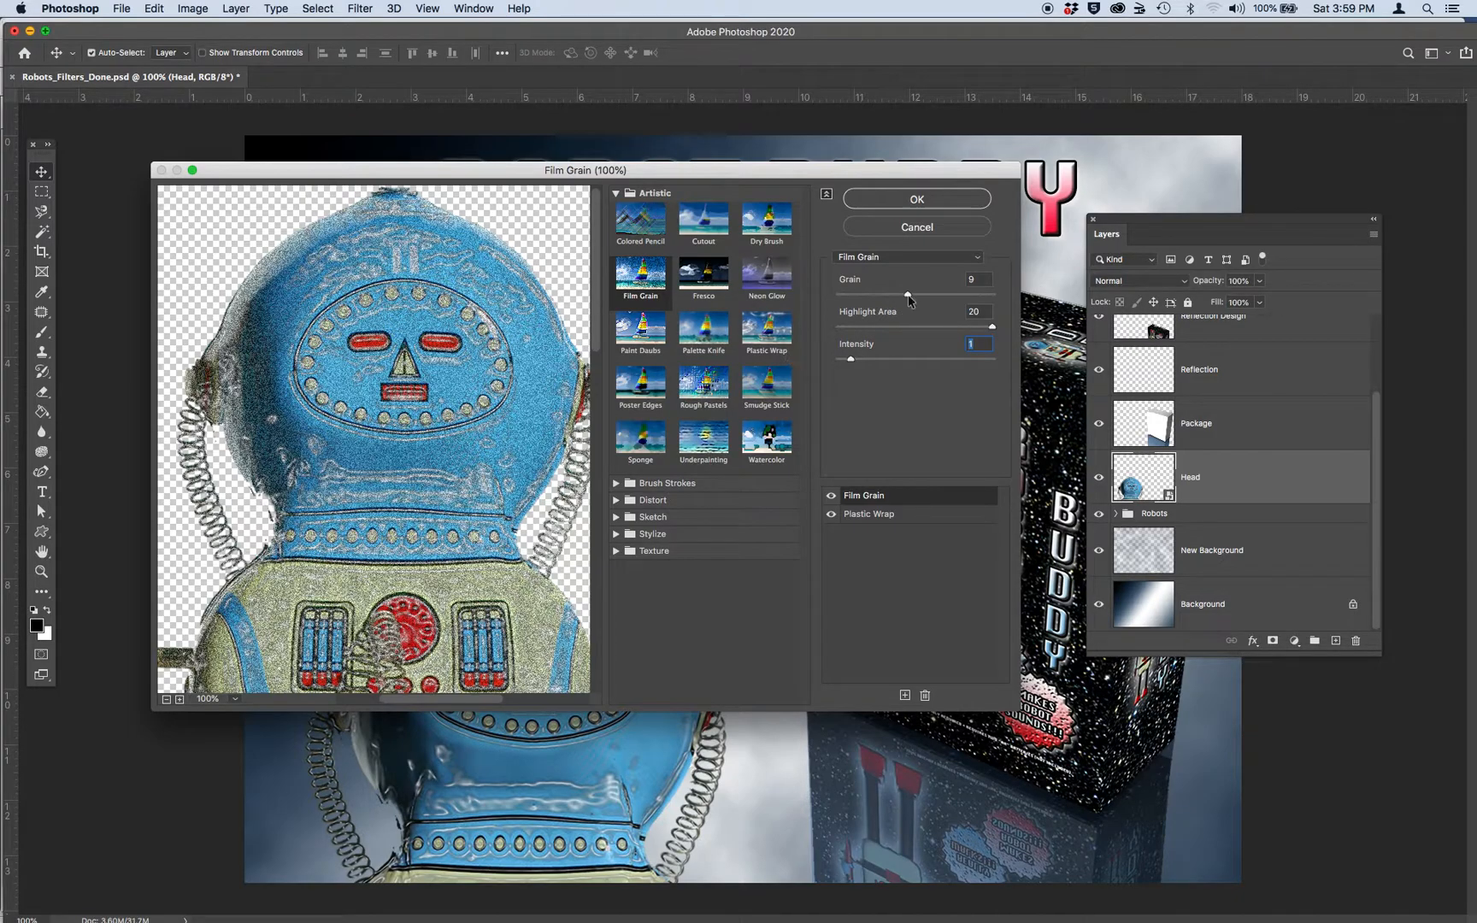
{"action": "left_click", "coordinate": [917, 199]}
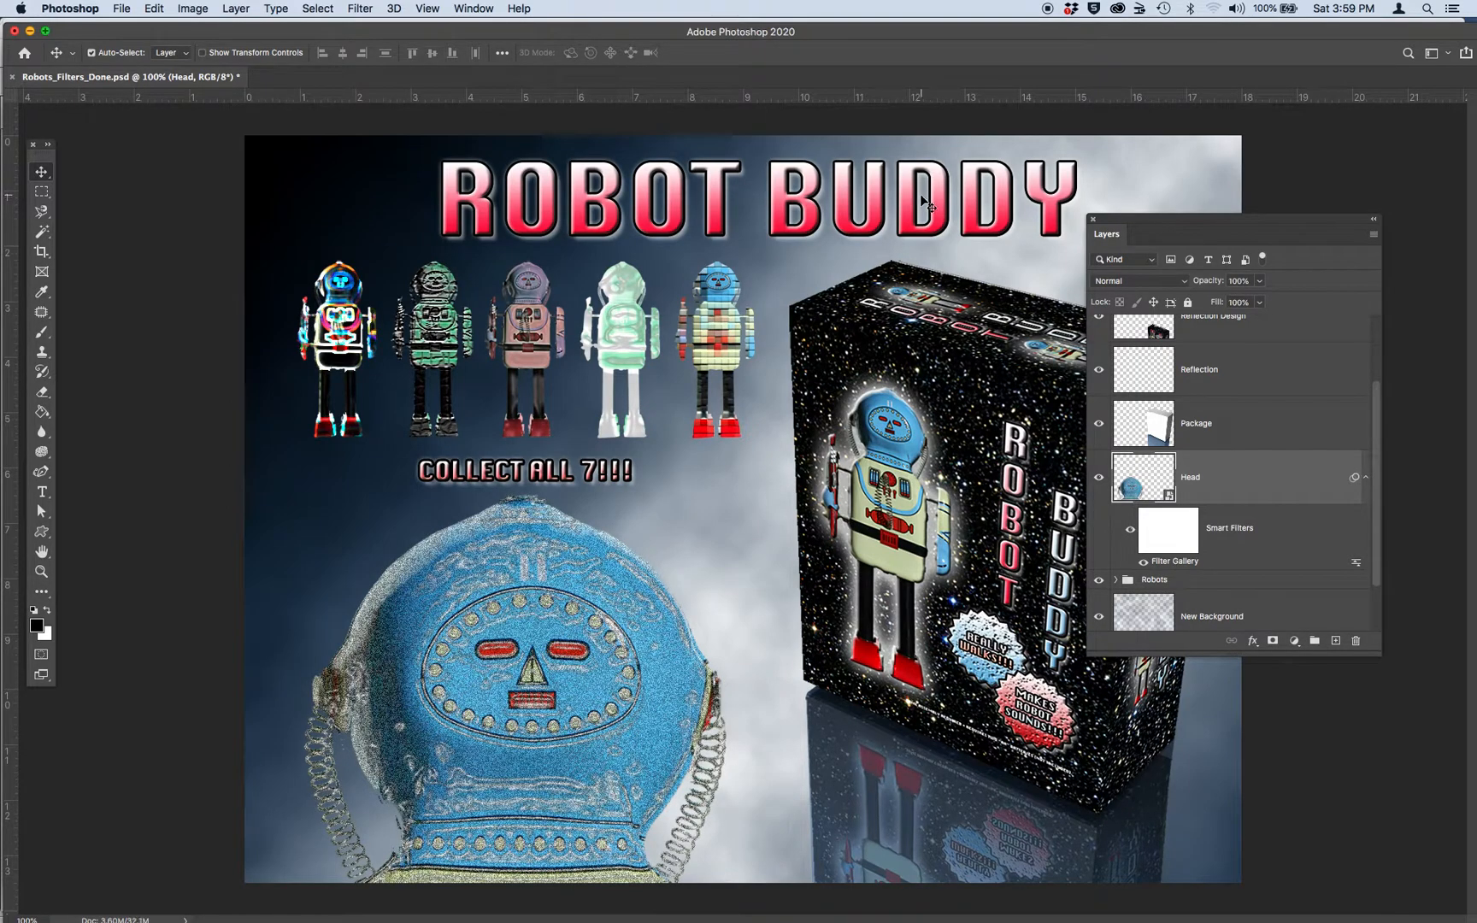
Set the blending mode of the Head layer's Filter Gallery smart filter to Linear Light
{"action": "double_click", "coordinate": [1356, 565]}
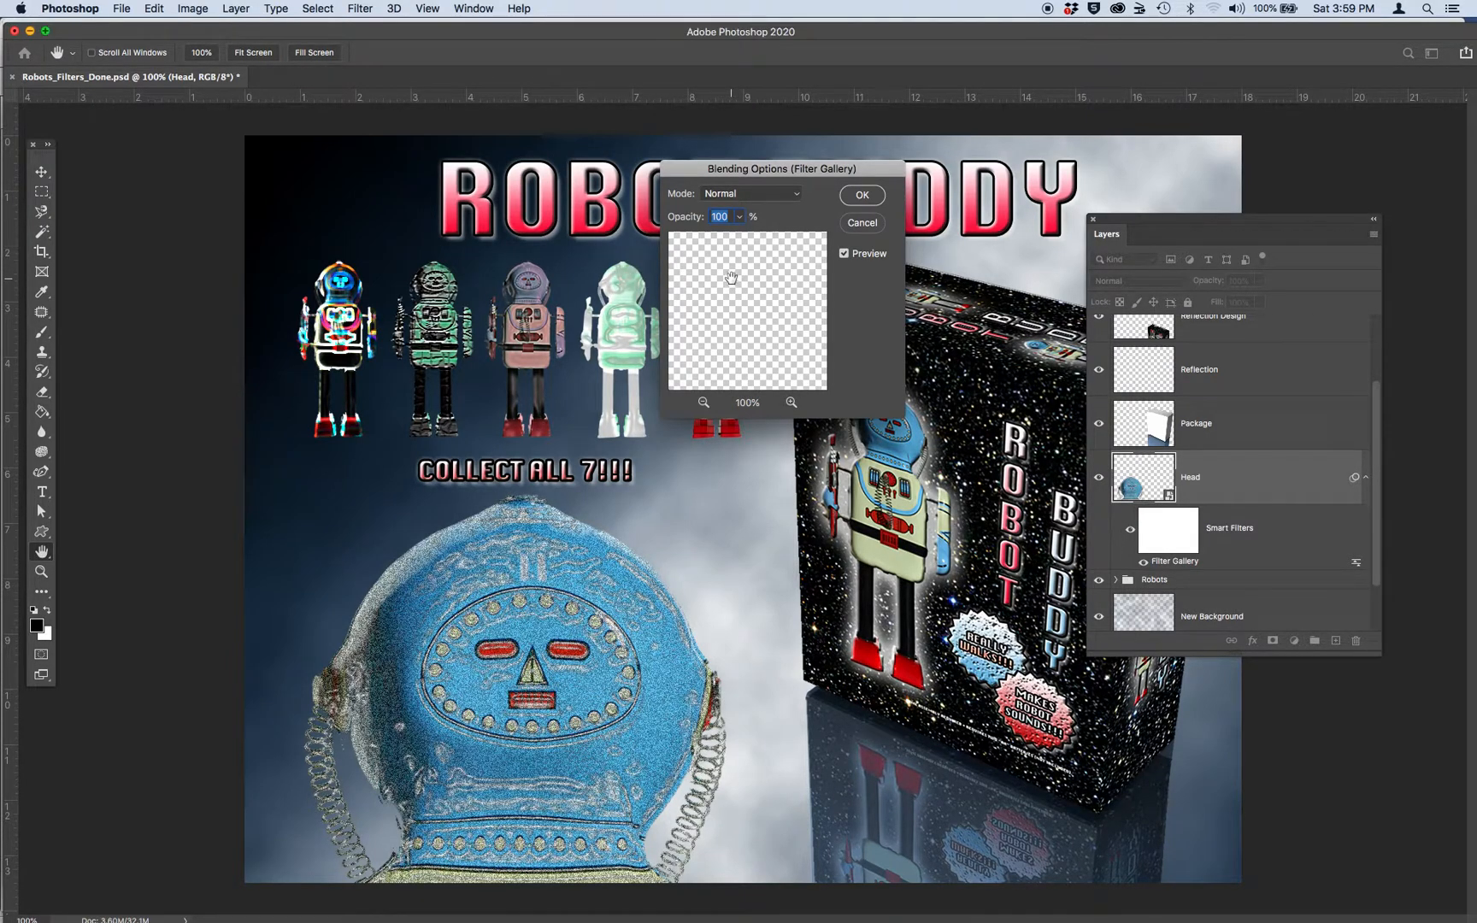
{"action": "left_click", "coordinate": [741, 197]}
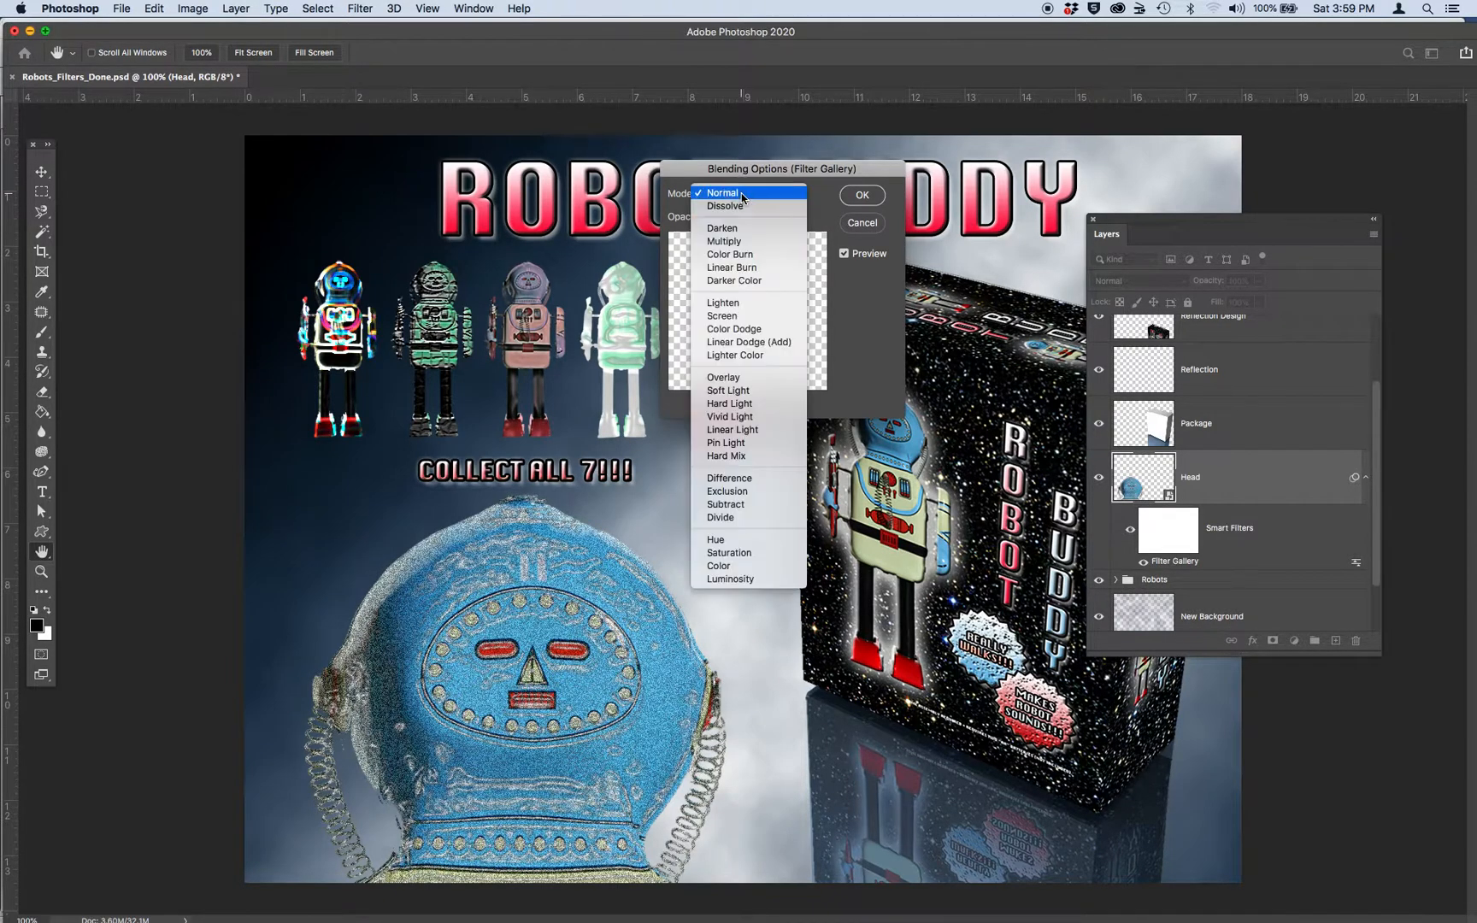
{"action": "scroll", "coordinate": [737, 432], "scroll_direction": "down", "scroll_amount": 2}
{"action": "left_click", "coordinate": [733, 345]}
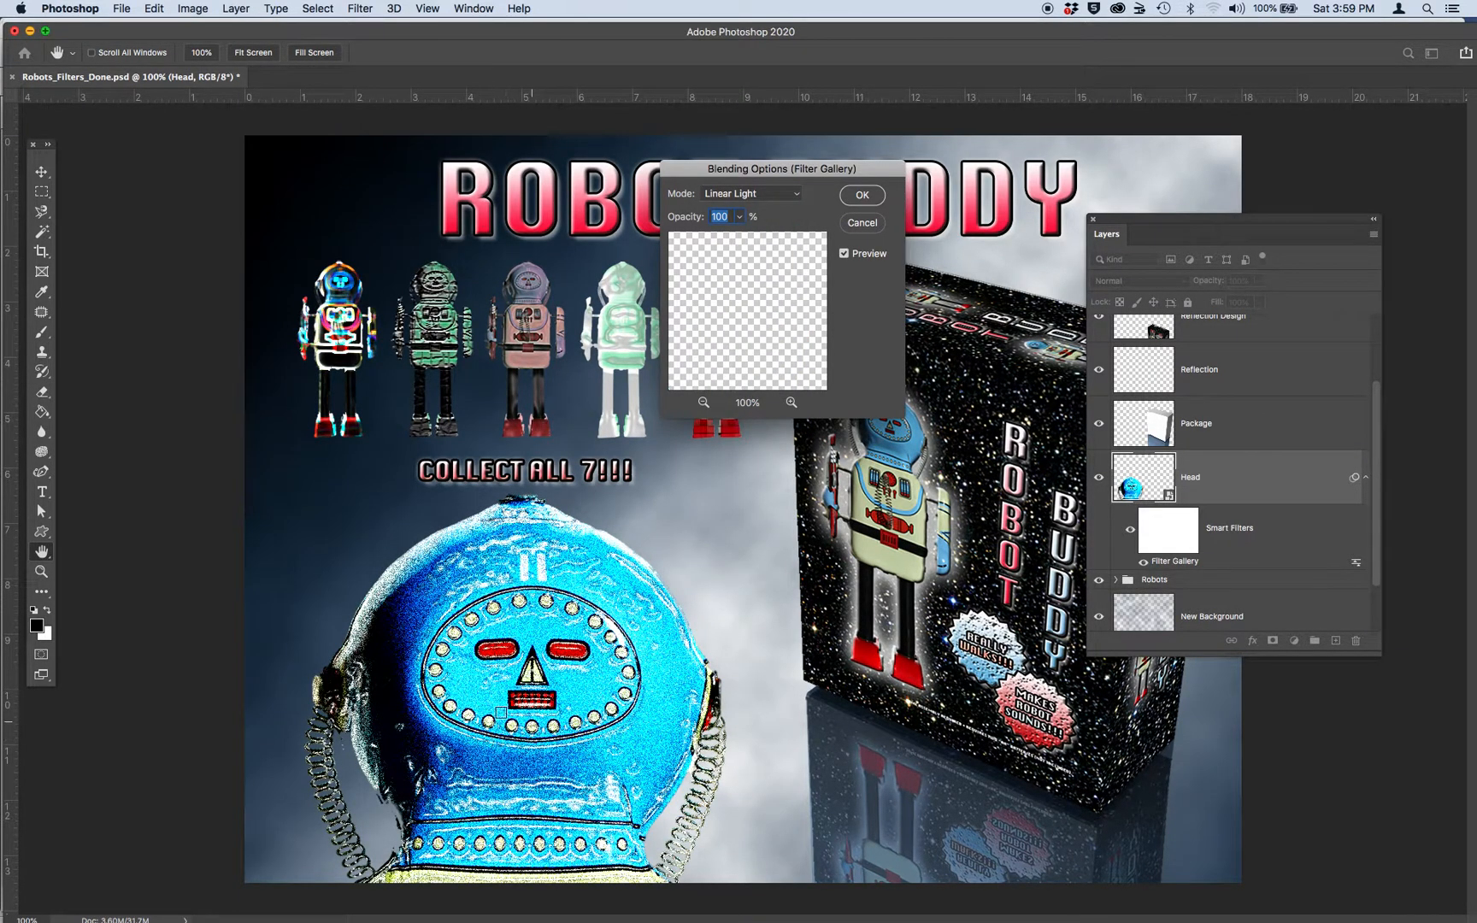
Set the Filter Gallery blending opacity to 80% and compare the image with and without the preview
{"action": "left_click", "coordinate": [725, 216]}
{"action": "left_click_drag", "start_coordinate": [724, 218], "coordinate": [701, 219]}
{"action": "type", "text": "80"}
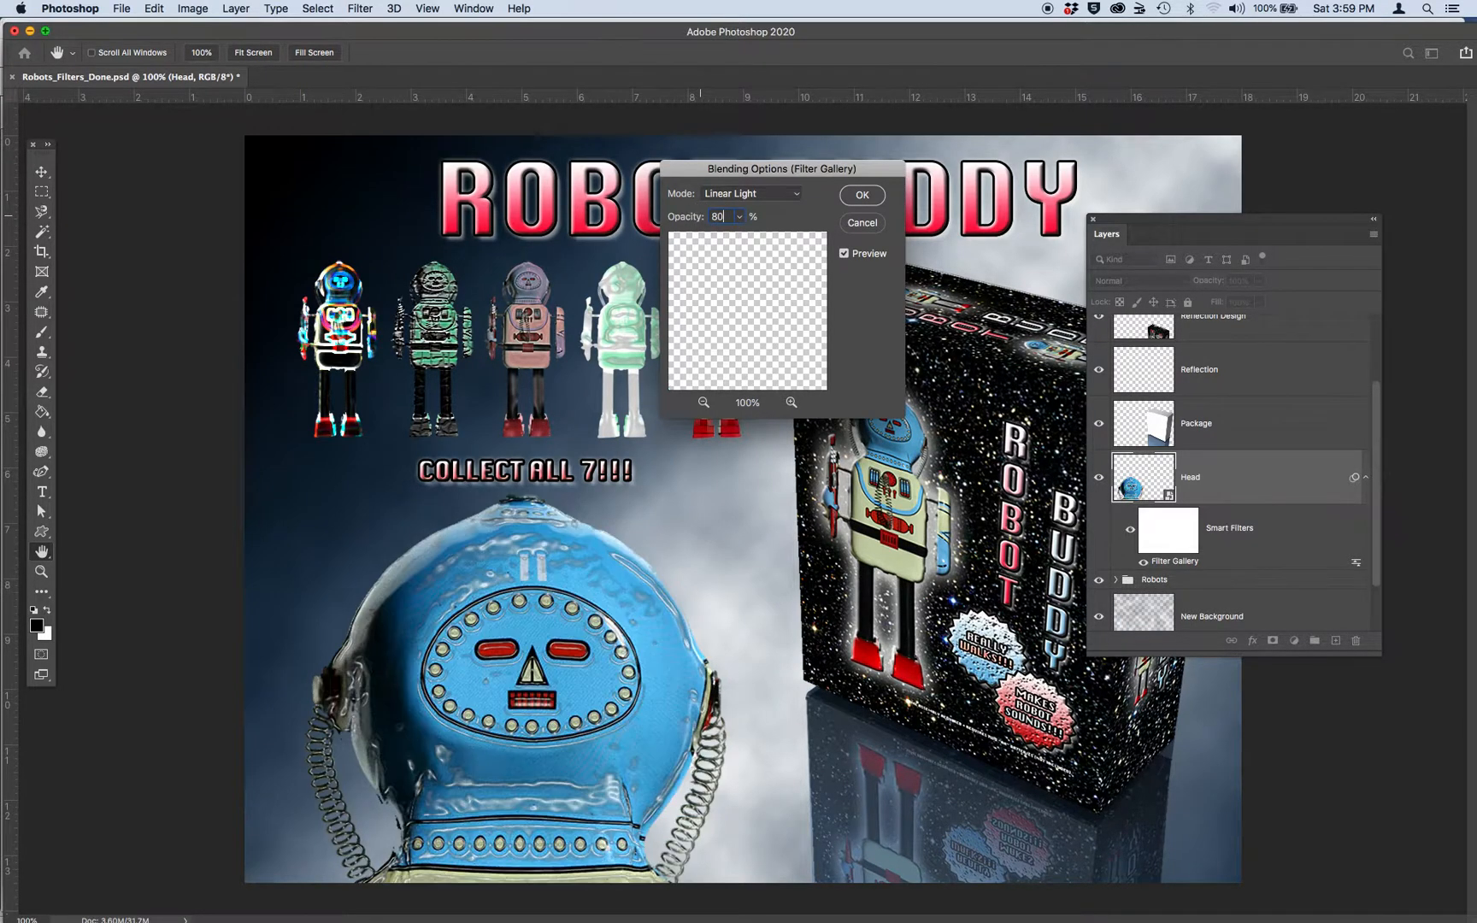
{"action": "left_click", "coordinate": [844, 256]}
{"action": "left_click", "coordinate": [845, 258]}
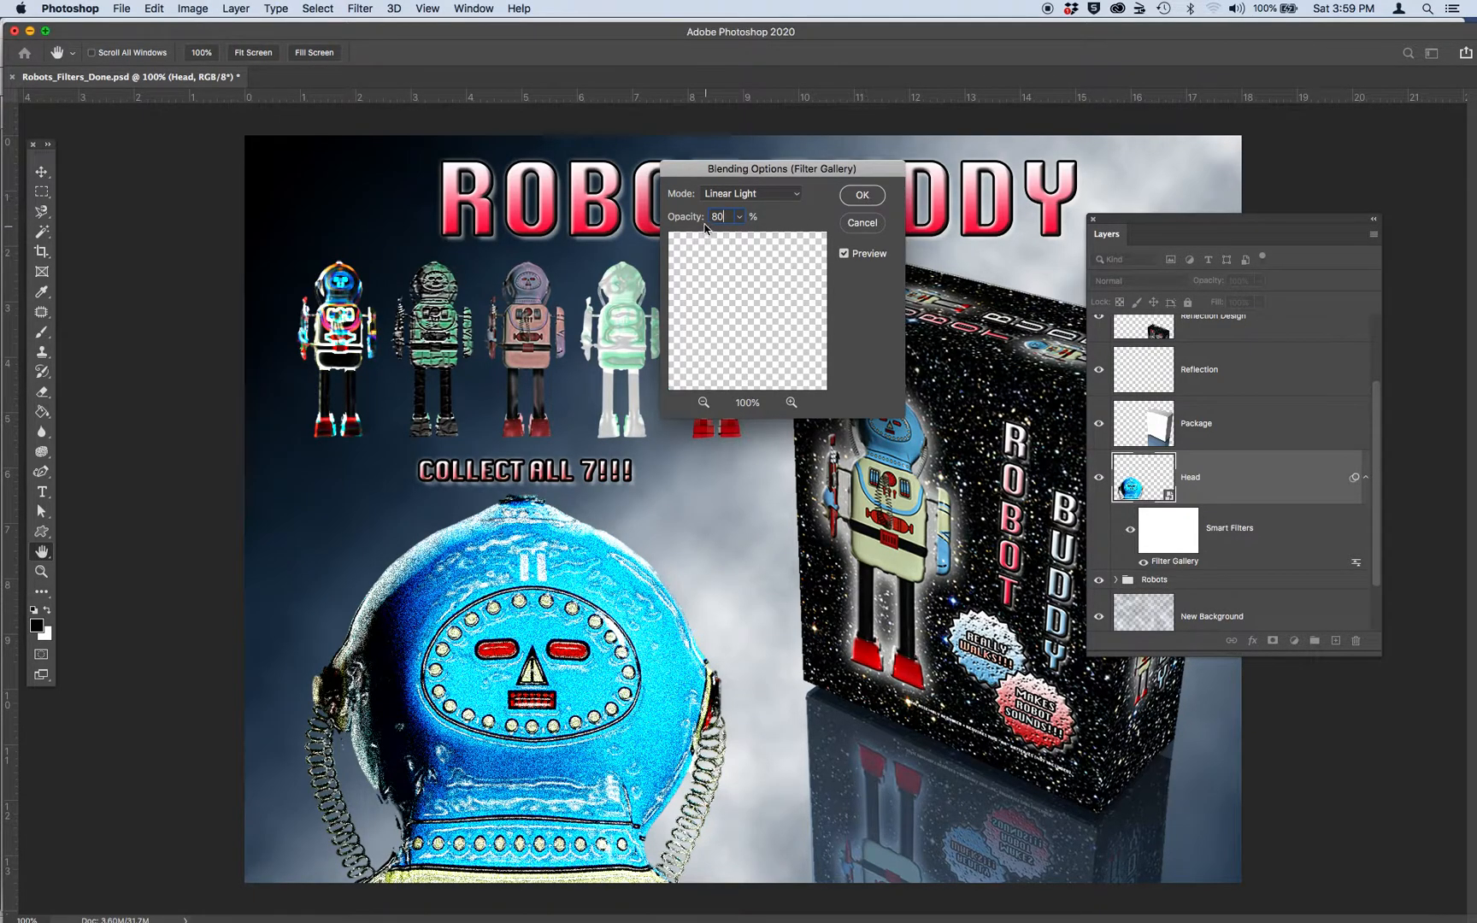
Reduce the Filter Gallery blending opacity to 58%, check it against the preview and apply the blending options
{"action": "left_click", "coordinate": [738, 218]}
{"action": "left_click_drag", "start_coordinate": [739, 240], "coordinate": [724, 240]}
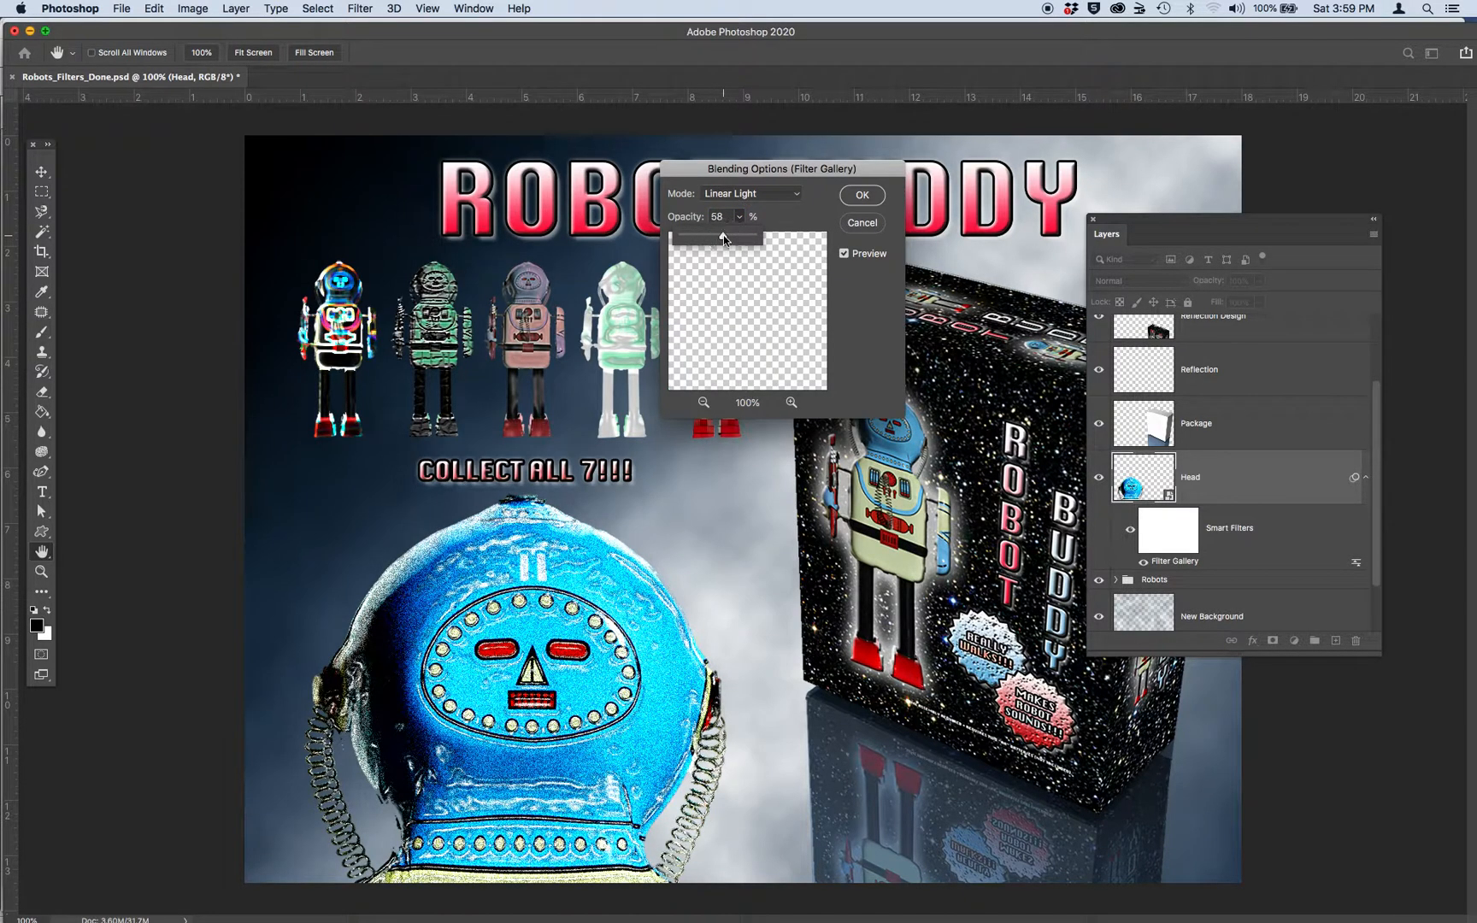
{"action": "left_click", "coordinate": [844, 258]}
{"action": "left_click", "coordinate": [844, 256]}
{"action": "left_click", "coordinate": [844, 254]}
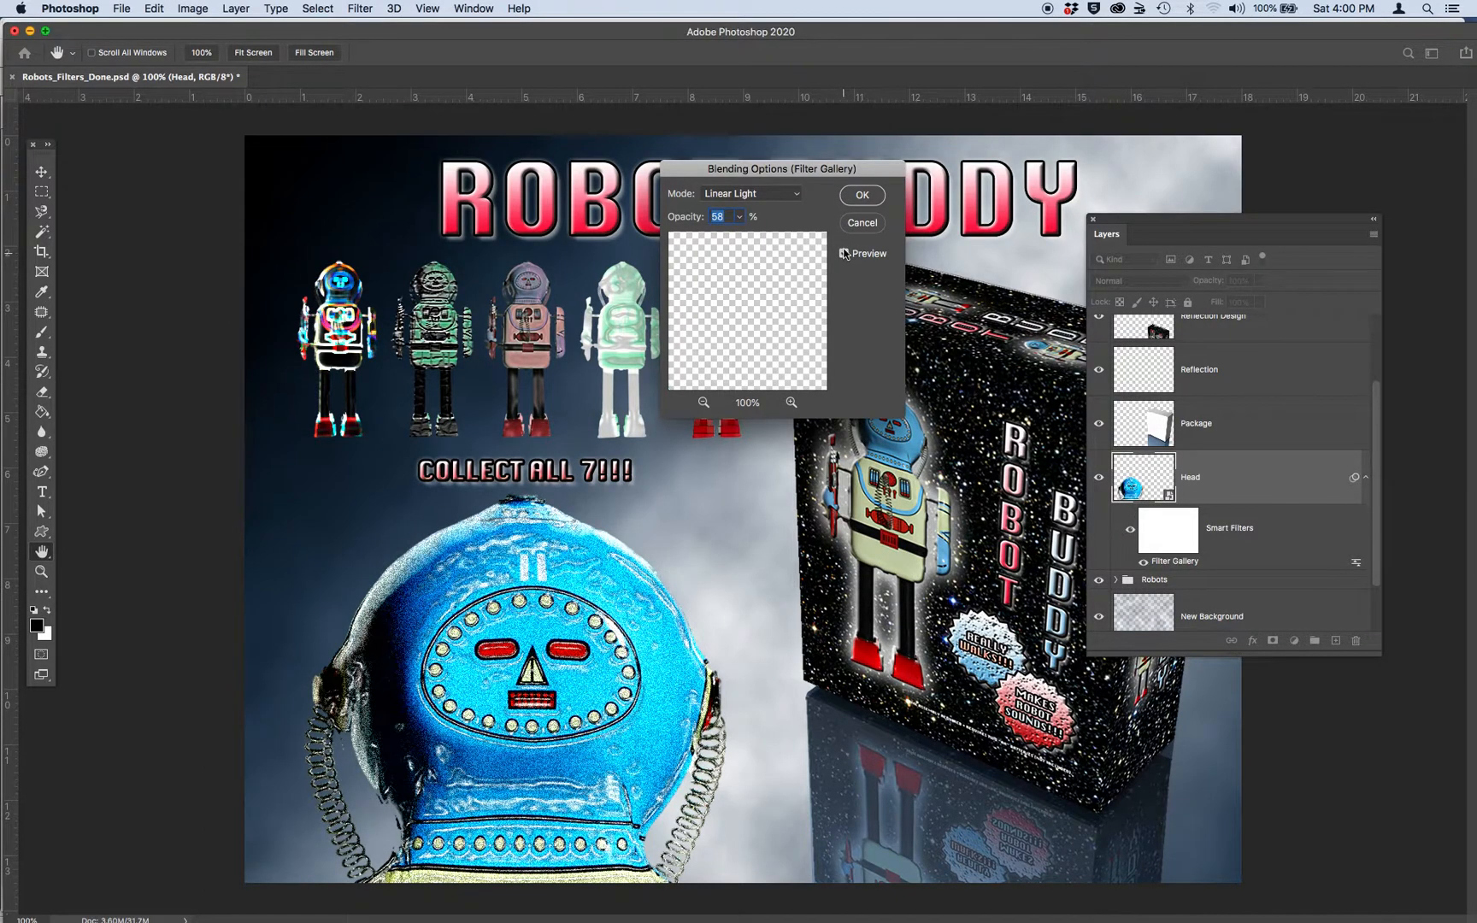
{"action": "left_click", "coordinate": [863, 198]}
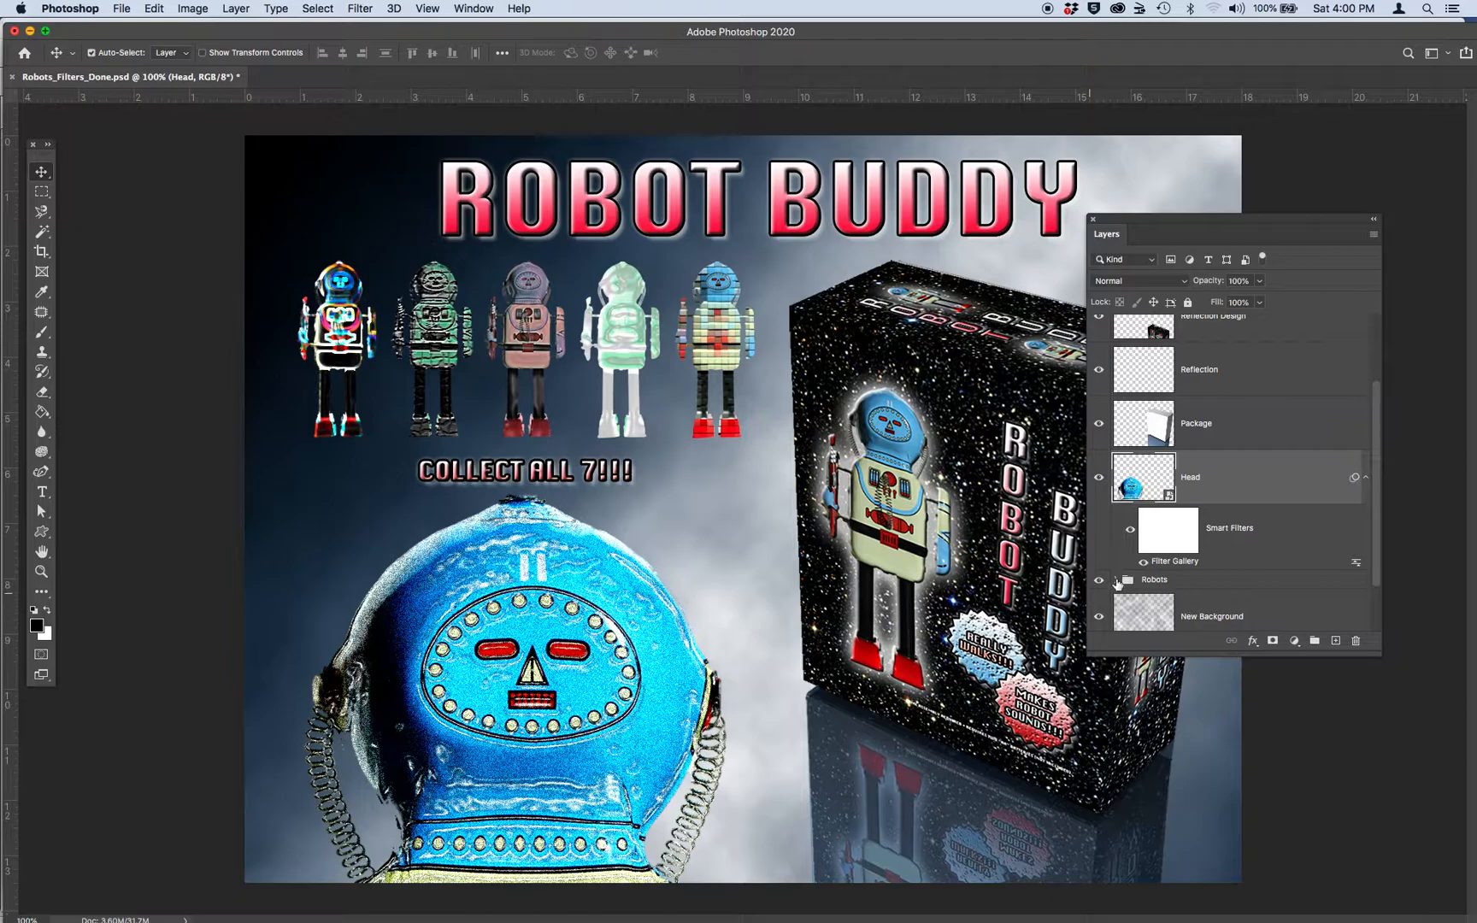
Paint black over the robot's oval face on the Head layer's smart filter mask to hide the filter there
{"action": "left_click", "coordinate": [1170, 538]}
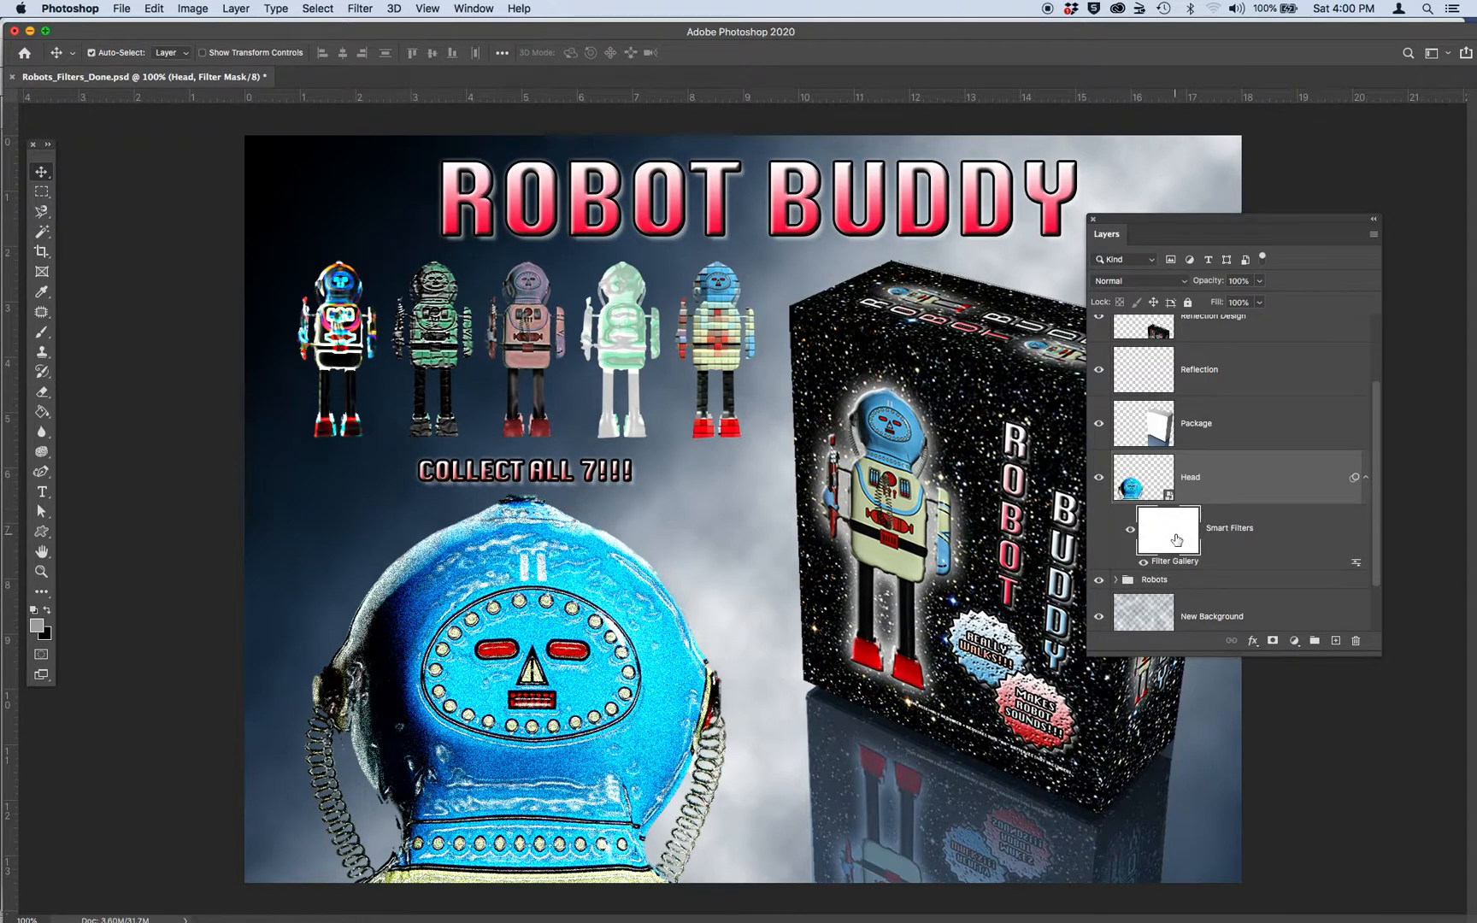
{"action": "left_click", "coordinate": [44, 338]}
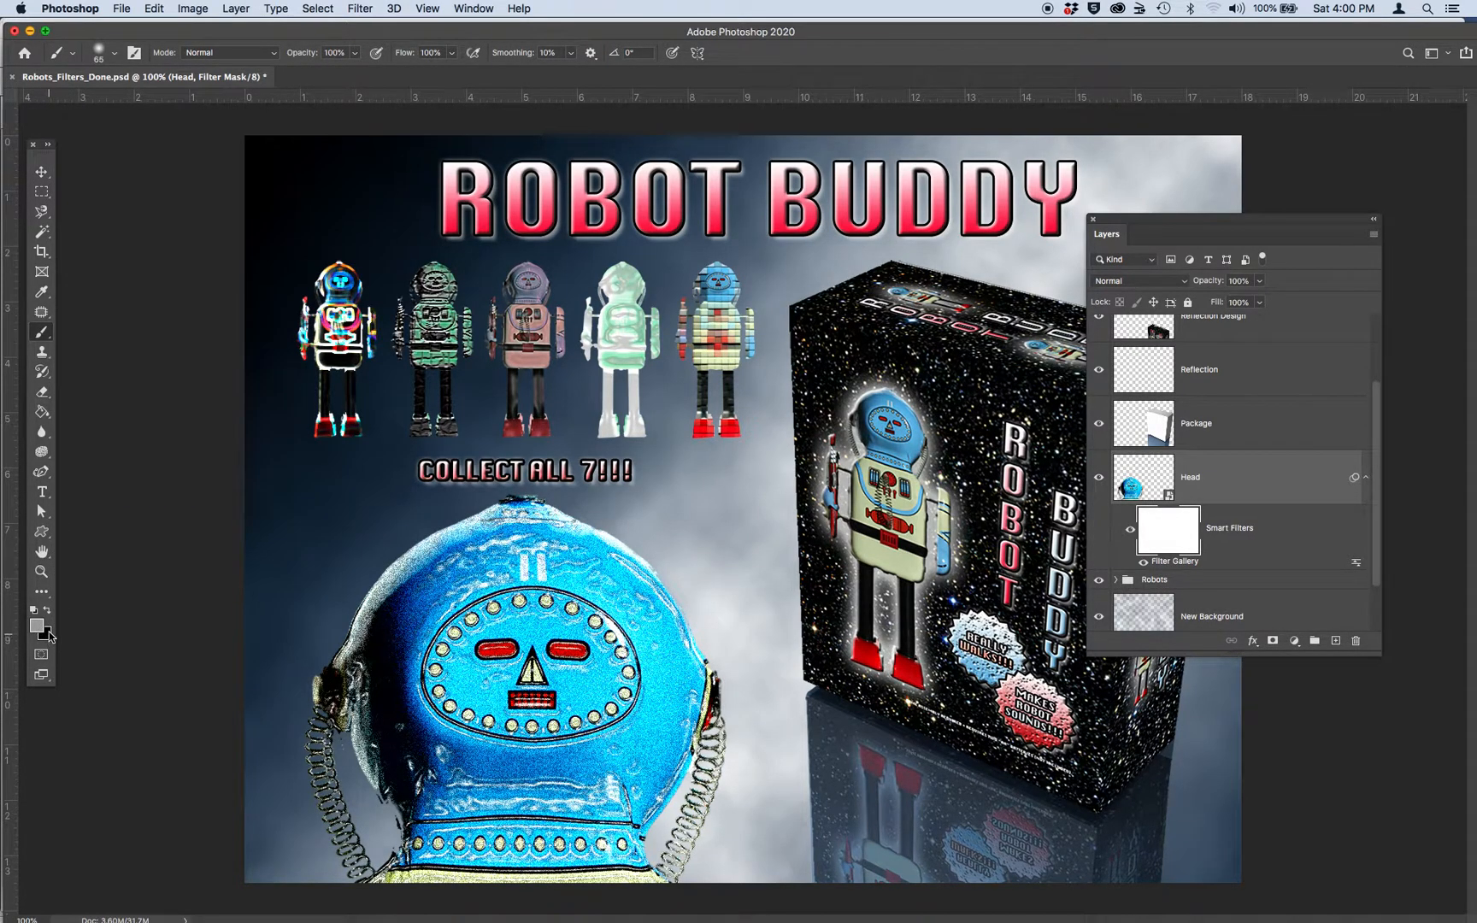
{"action": "left_click", "coordinate": [33, 611]}
{"action": "left_click", "coordinate": [48, 613]}
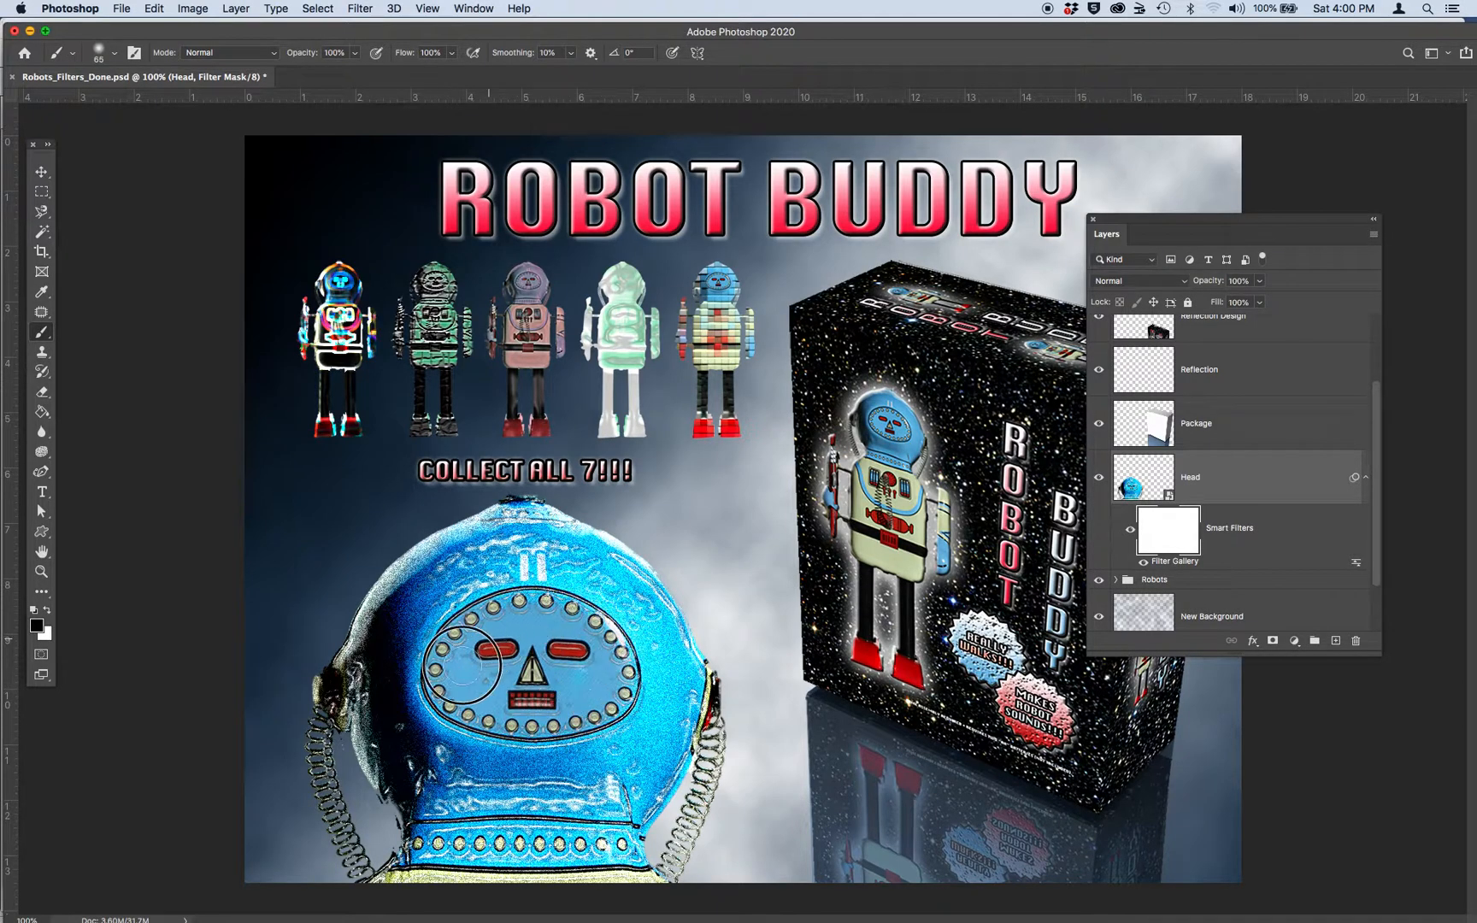
{"action": "mouse_move", "coordinate": [524, 615]}
{"action": "left_mouse_down"}
{"action": "mouse_move", "coordinate": [444, 647]}
{"action": "mouse_move", "coordinate": [469, 704]}
{"action": "mouse_move", "coordinate": [566, 683]}
{"action": "mouse_move", "coordinate": [524, 701]}
{"action": "left_mouse_up"}
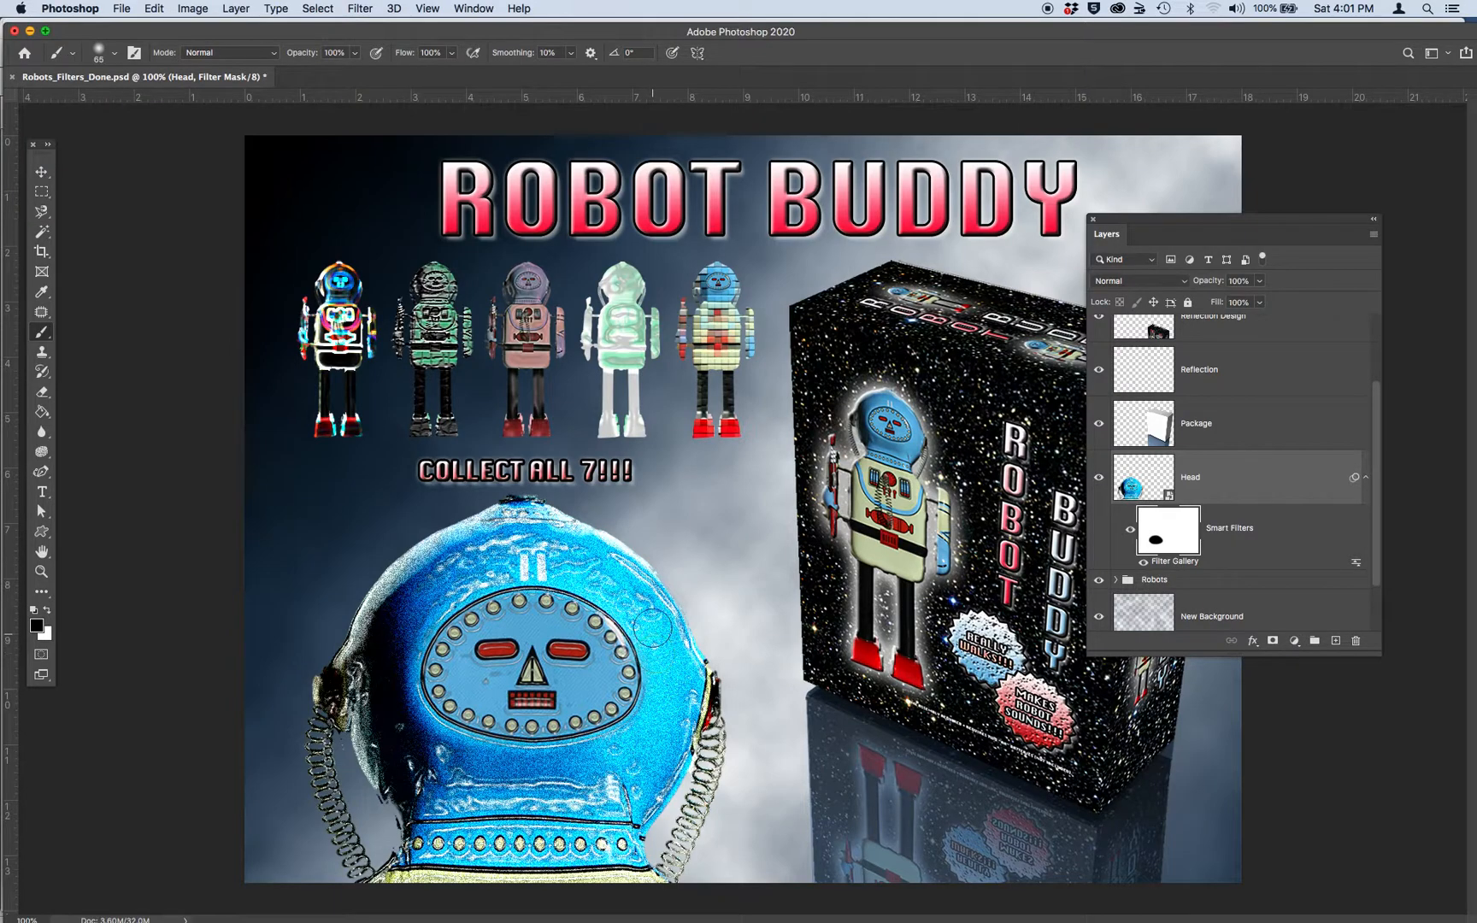
Paint a vertical white stroke through the middle of the masked face, and cover it again with black
{"action": "key", "text": "x"}
{"action": "key", "text": "x"}
{"action": "key", "text": "x"}
{"action": "left_click_drag", "start_coordinate": [531, 742], "coordinate": [530, 624]}
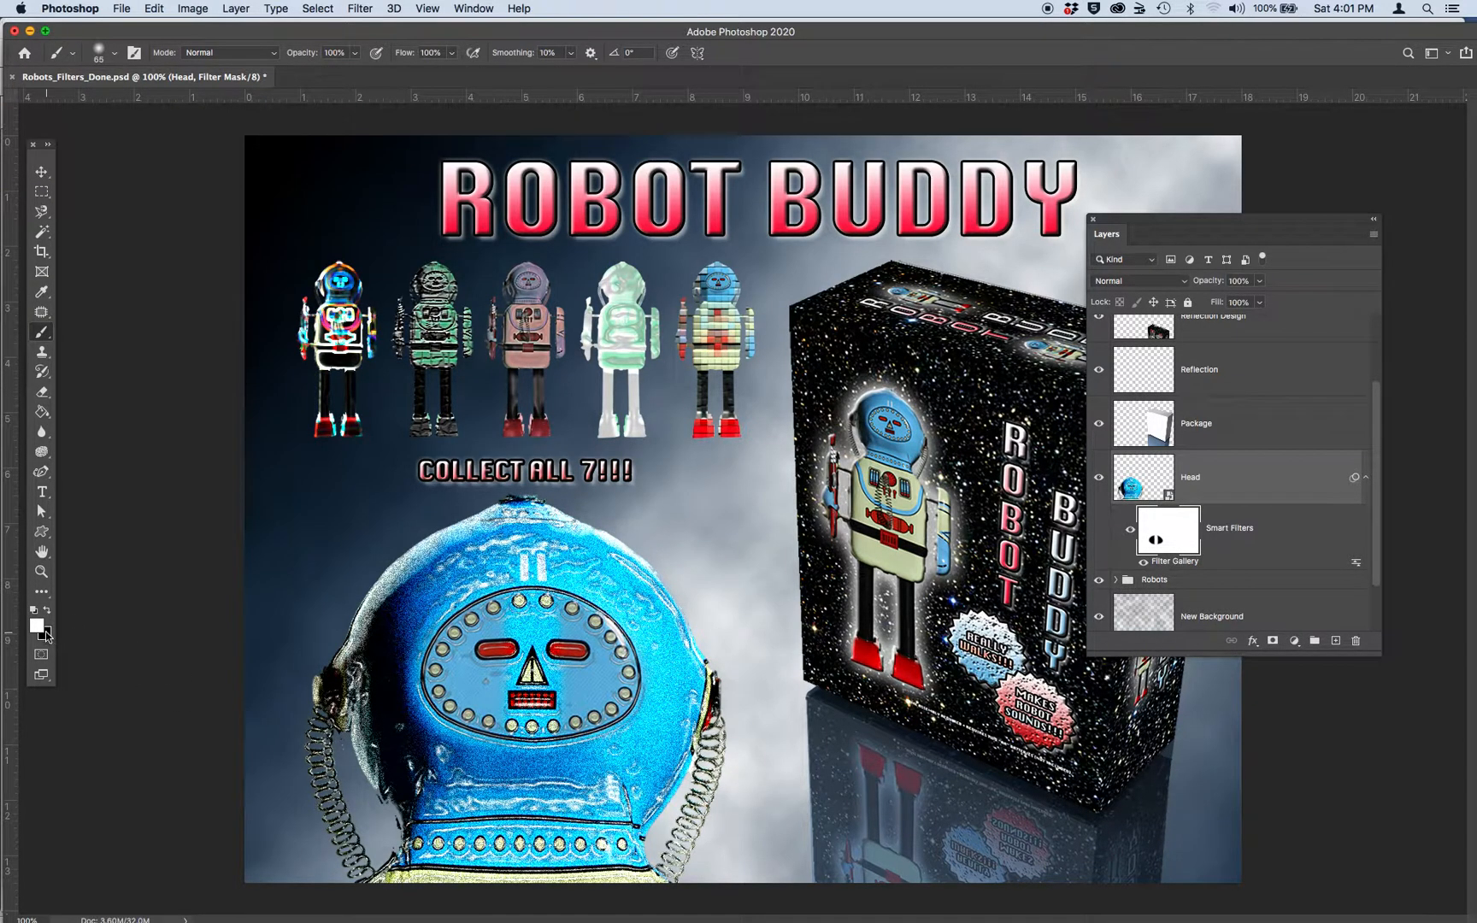
{"action": "key", "text": "x"}
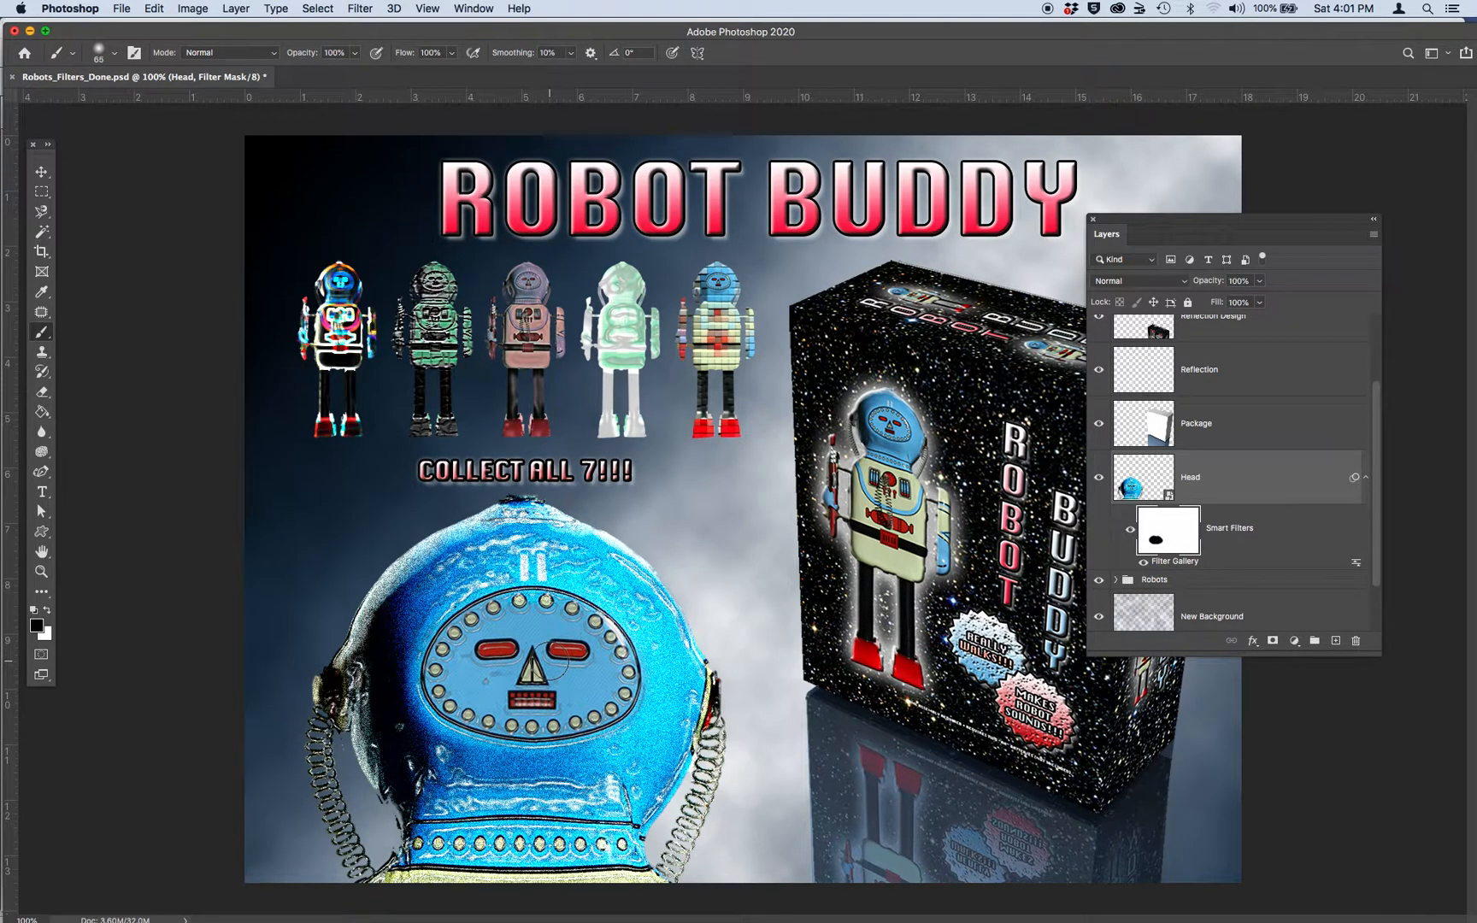
Toggle the visibility of the Head layer's Smart Filters to compare the head with and without the effect
{"action": "left_click", "coordinate": [1130, 532]}
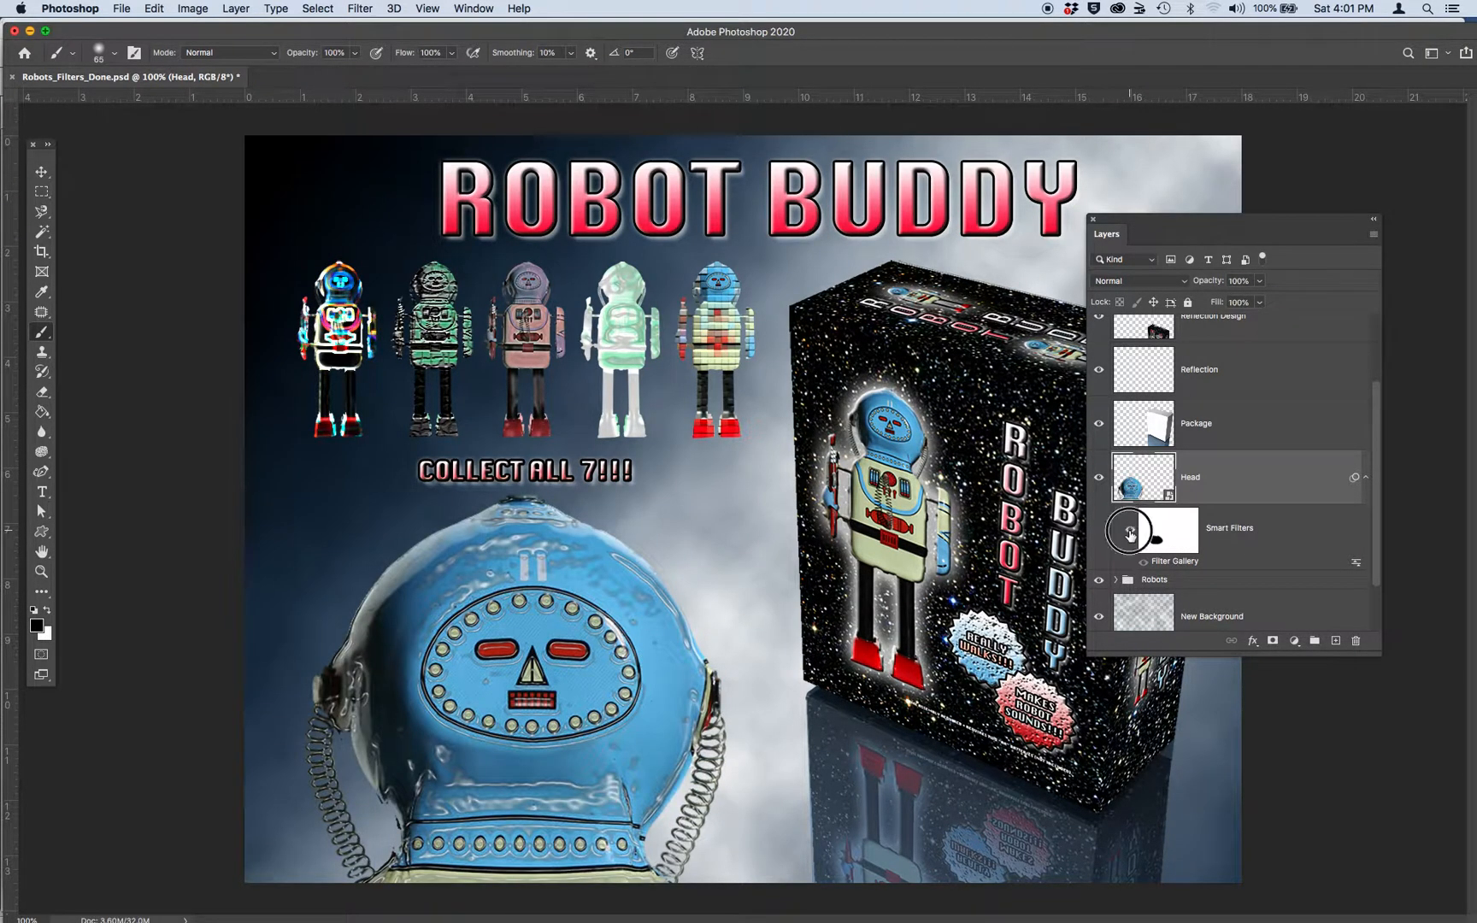
{"action": "left_click", "coordinate": [1130, 532]}
{"action": "left_click", "coordinate": [1130, 531]}
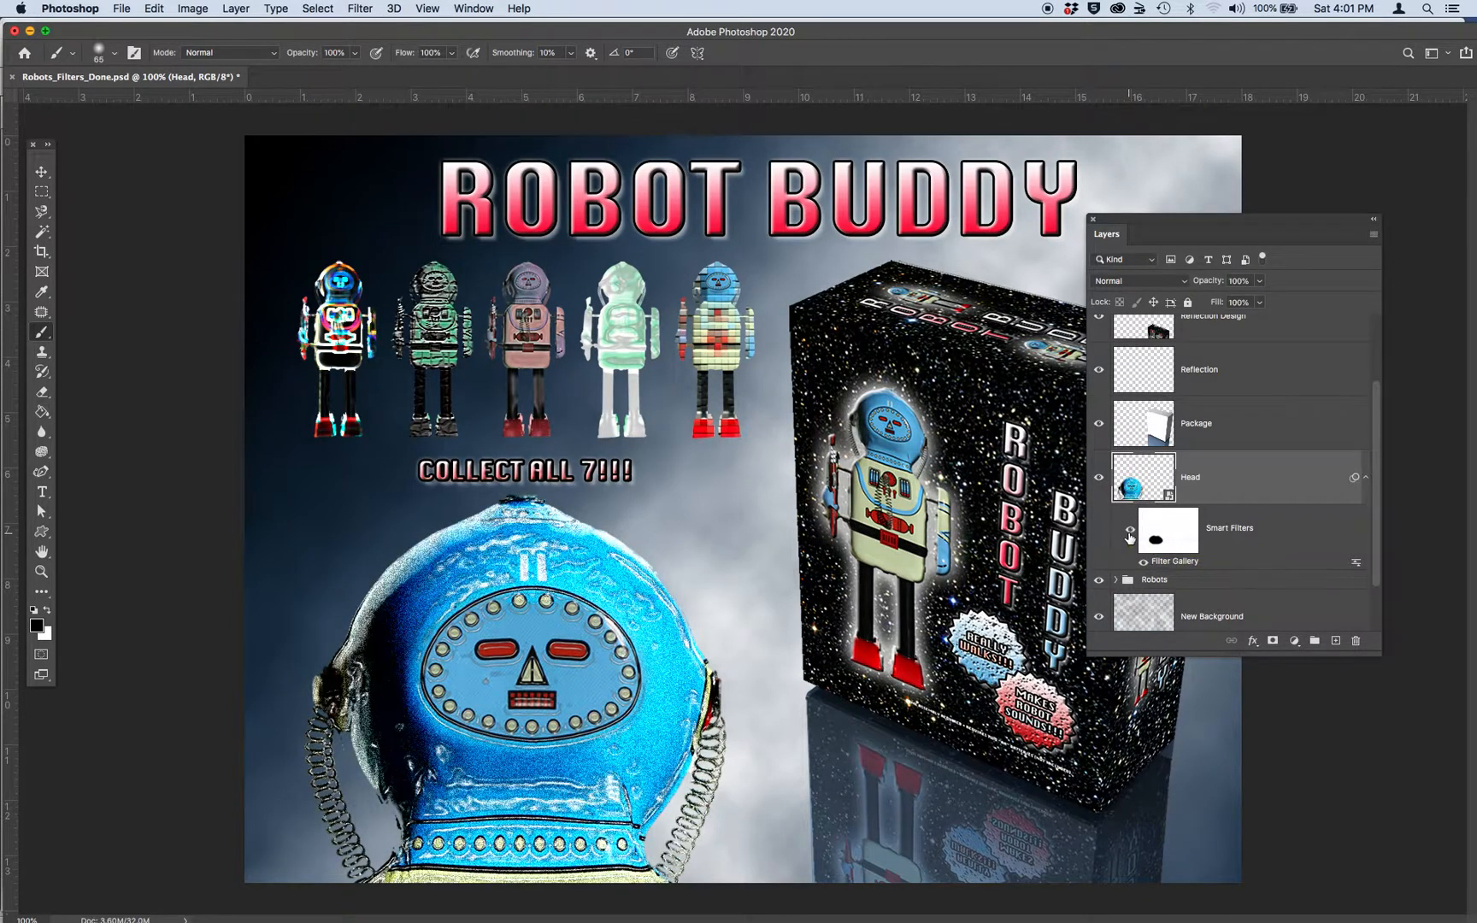